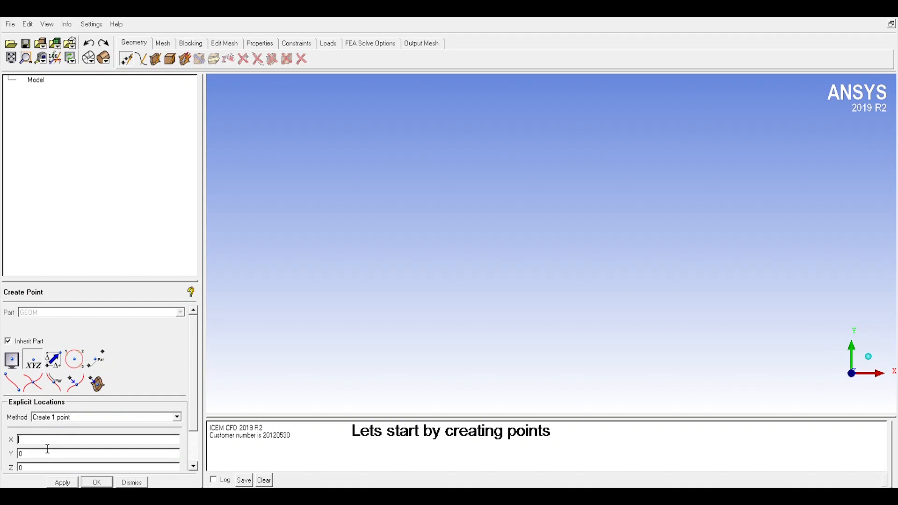
Step: Create four points at XY coordinates (1, 0.1), (-1, 0.1), (-1, -0.1) and (1, -0.1), with Z at 0
text(1)
click(61, 483)
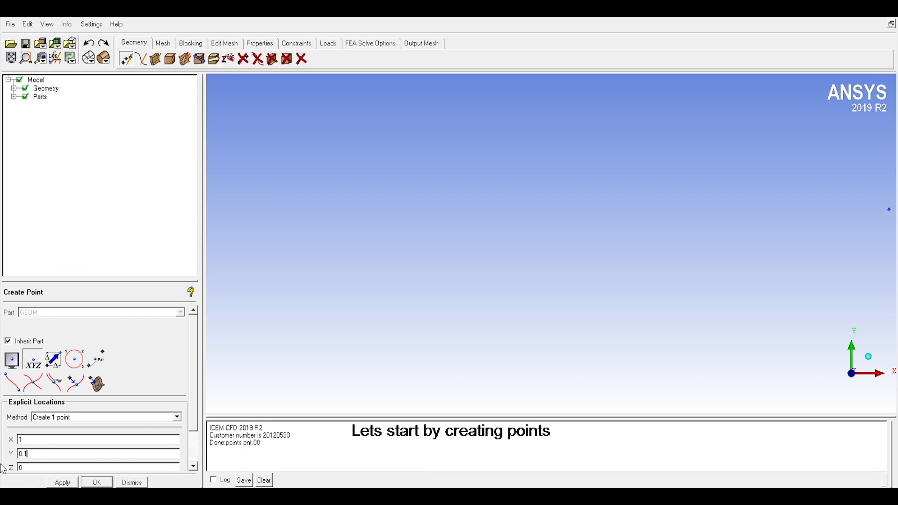
click(29, 453)
click(64, 483)
click(56, 482)
text(-)
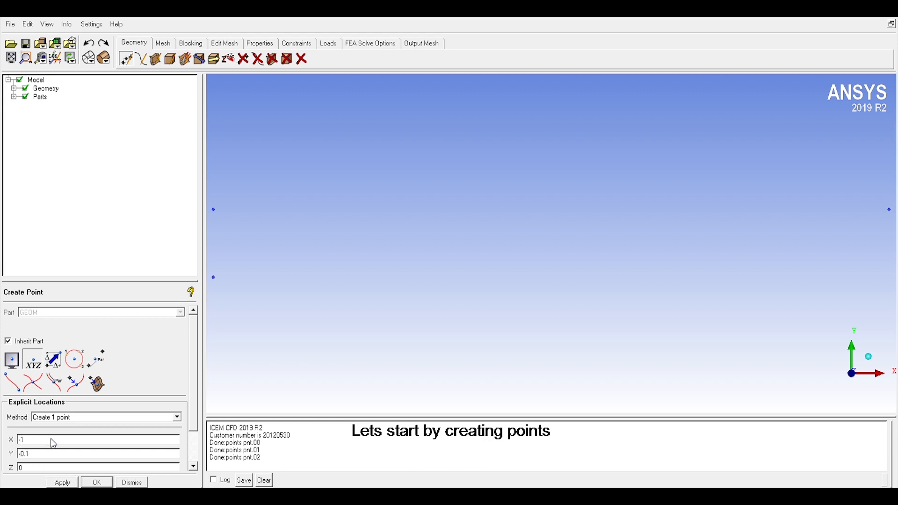
click(66, 482)
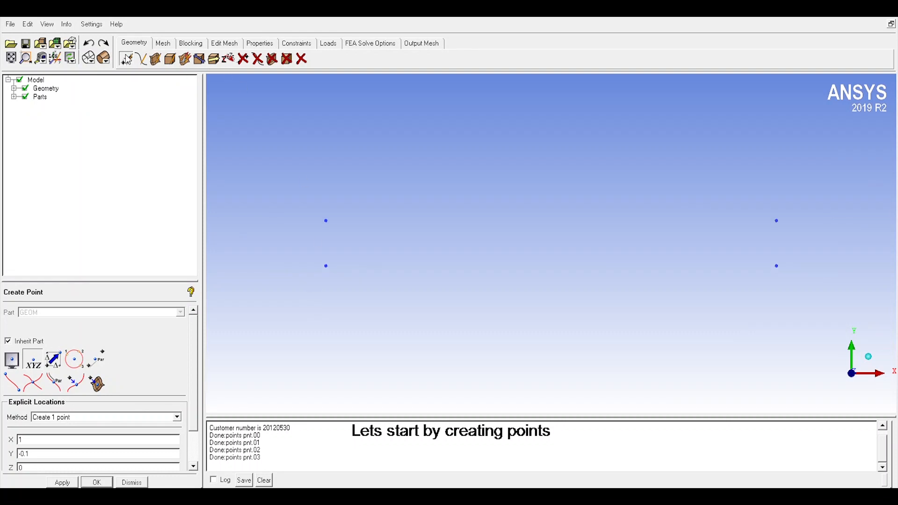
Step: Create curves from points for the upper edge and the right edge of the small rectangle
click(144, 59)
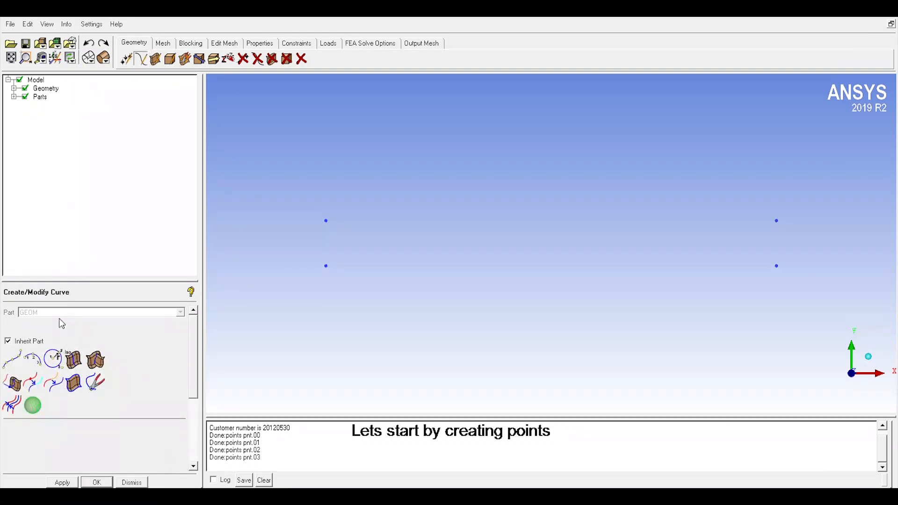
click(12, 359)
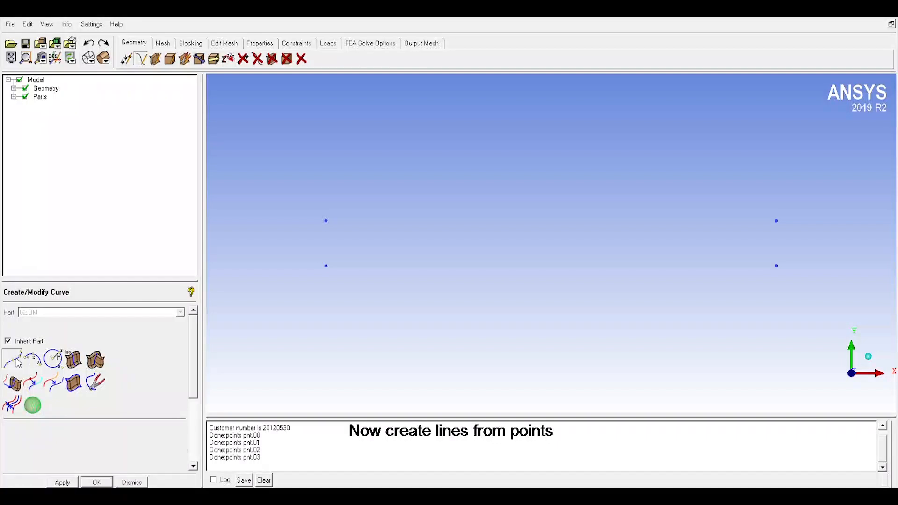
click(333, 229)
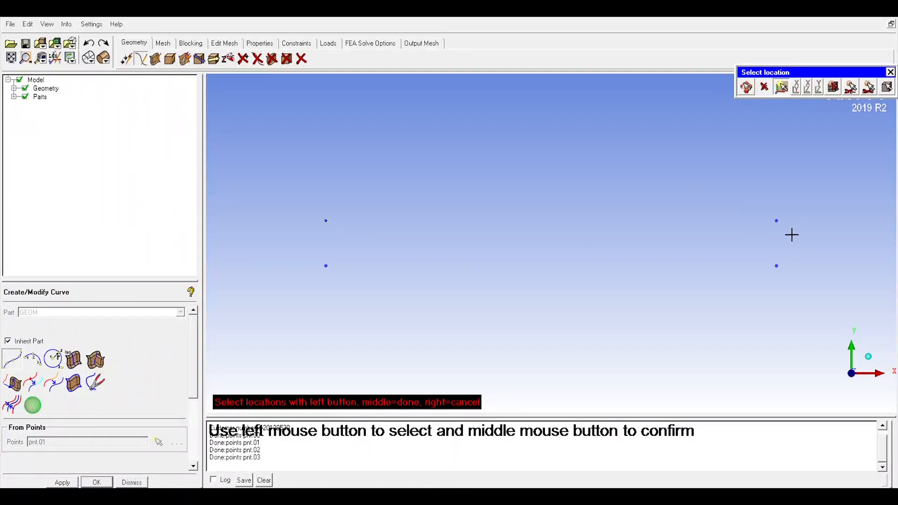
click(780, 226)
middle_click(761, 240)
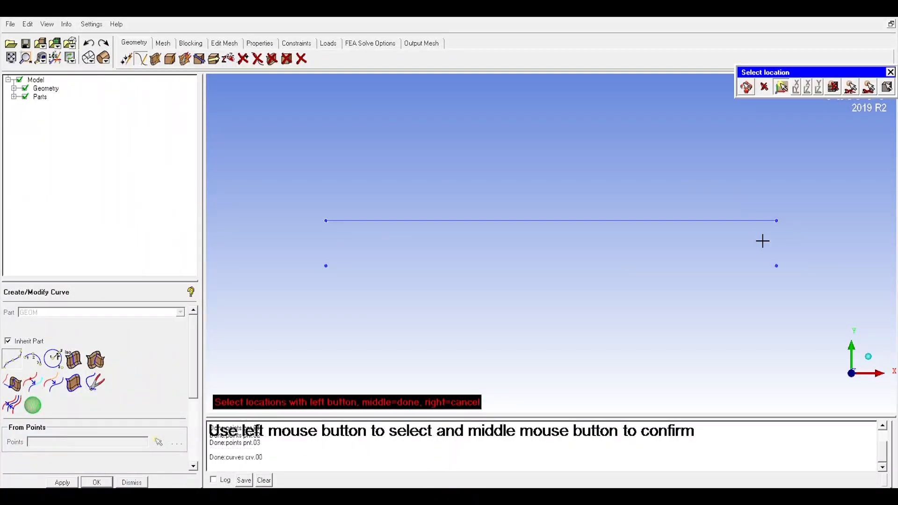
click(784, 227)
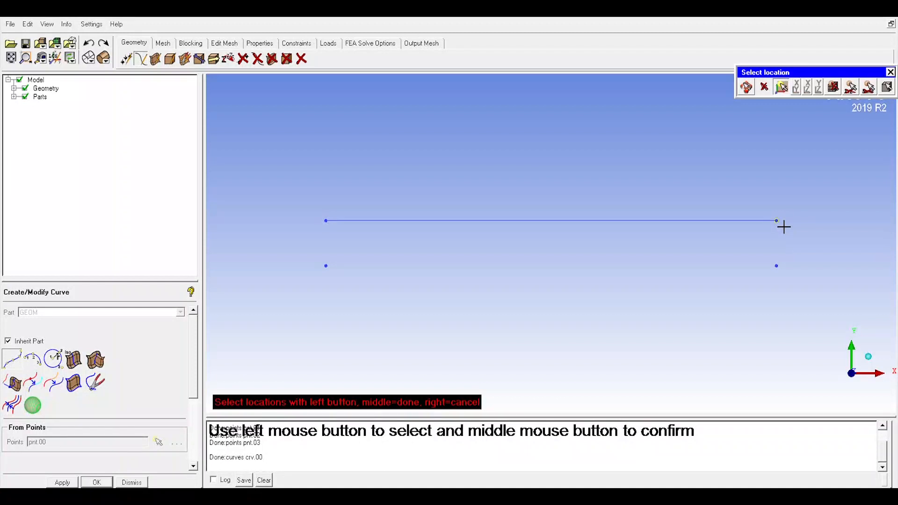
click(784, 274)
middle_click(799, 276)
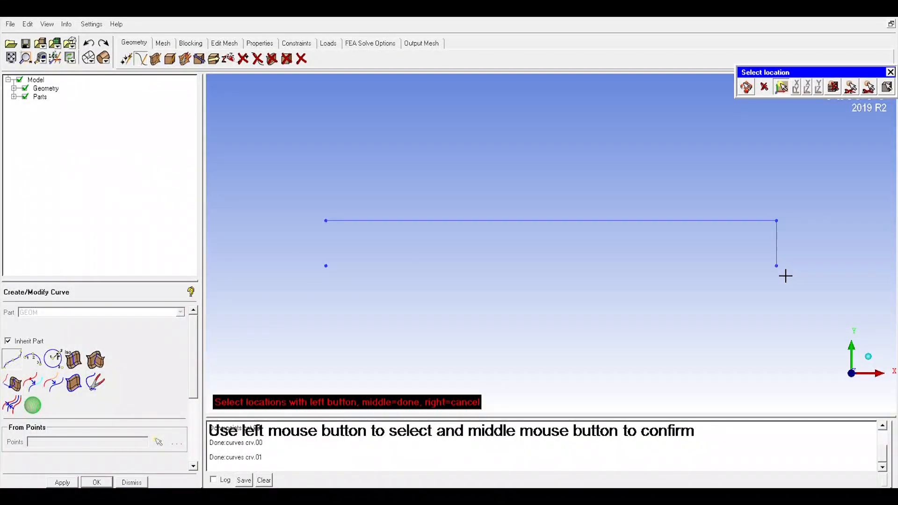
Step: Close the small rectangle with curves along its lower edge and its left edge
click(335, 275)
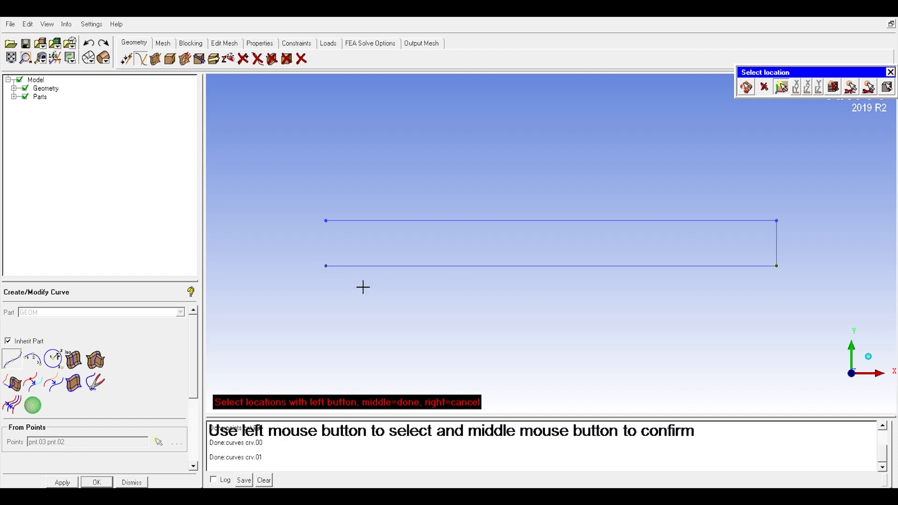
middle_click(359, 282)
click(333, 275)
click(337, 231)
middle_click(344, 234)
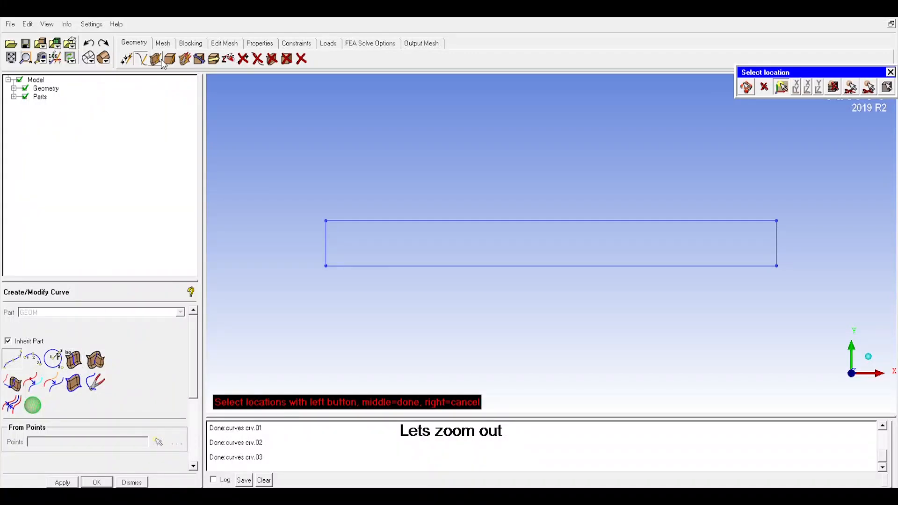
Step: Create the control volume's first two corner points at XY coordinates (10, 10) and (10, -10)
scroll(423, 259, down, 2)
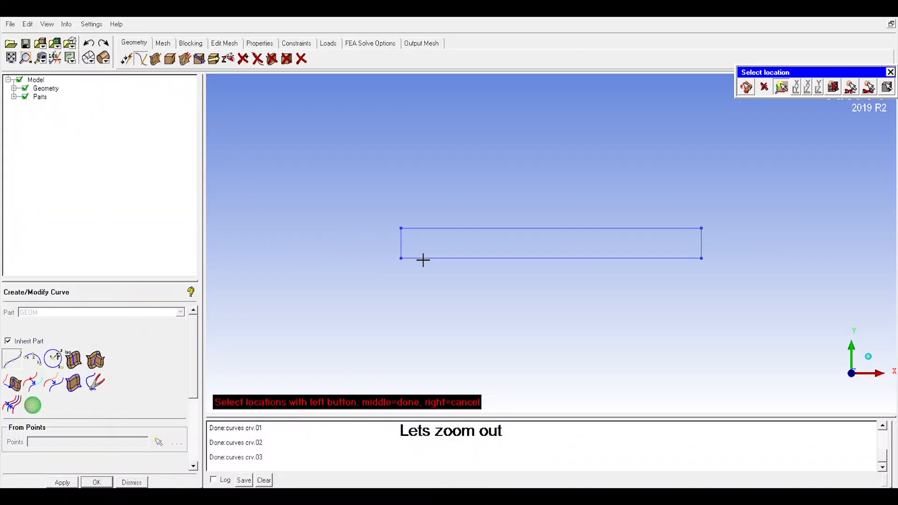
scroll(433, 257, down, 2)
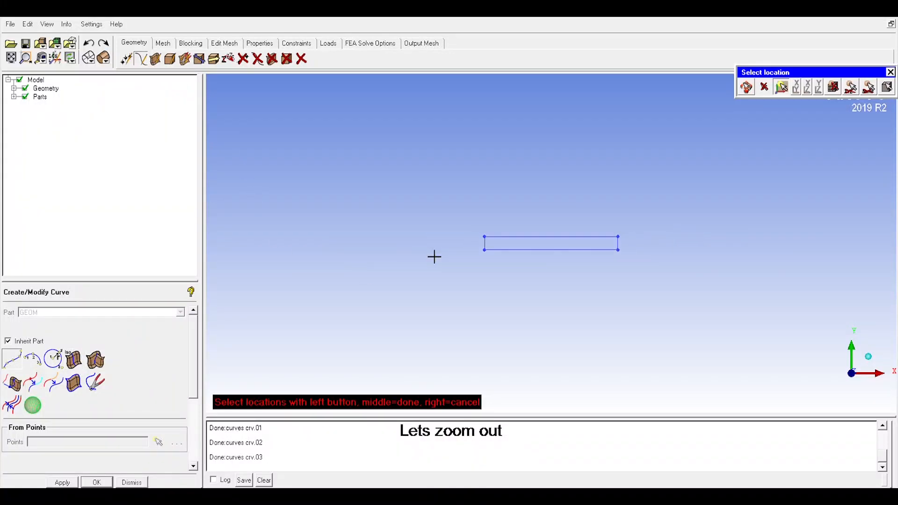
scroll(433, 256, down, 3)
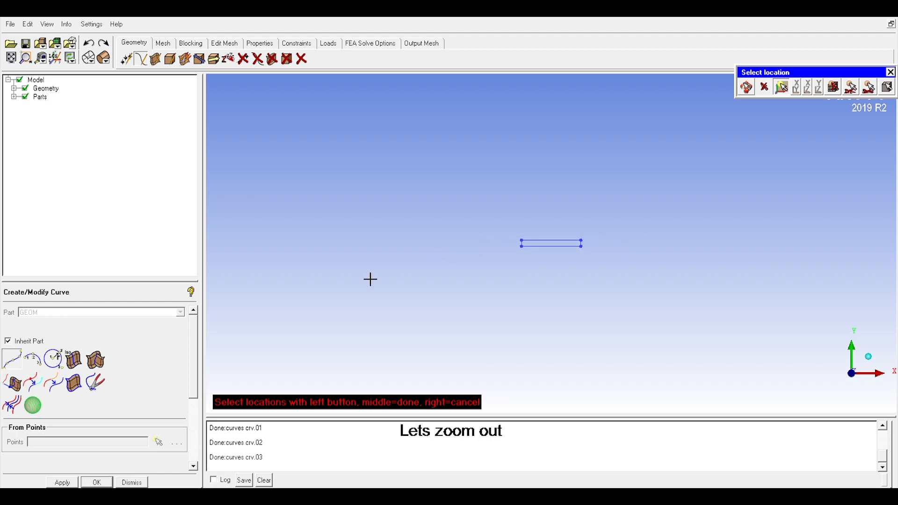
click(132, 63)
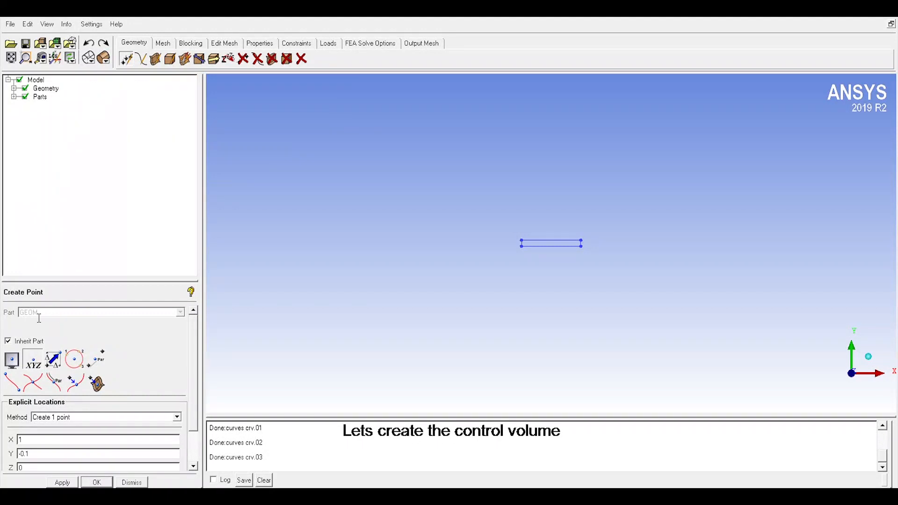
click(14, 362)
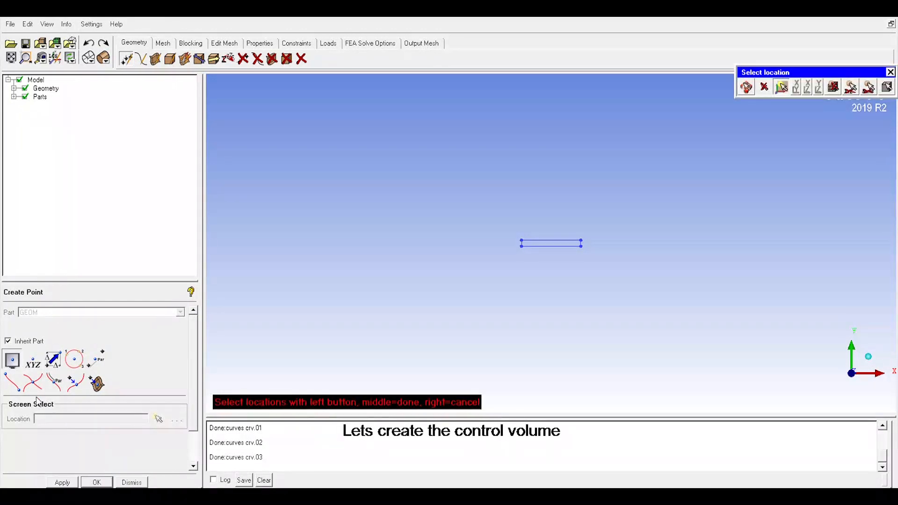
click(33, 360)
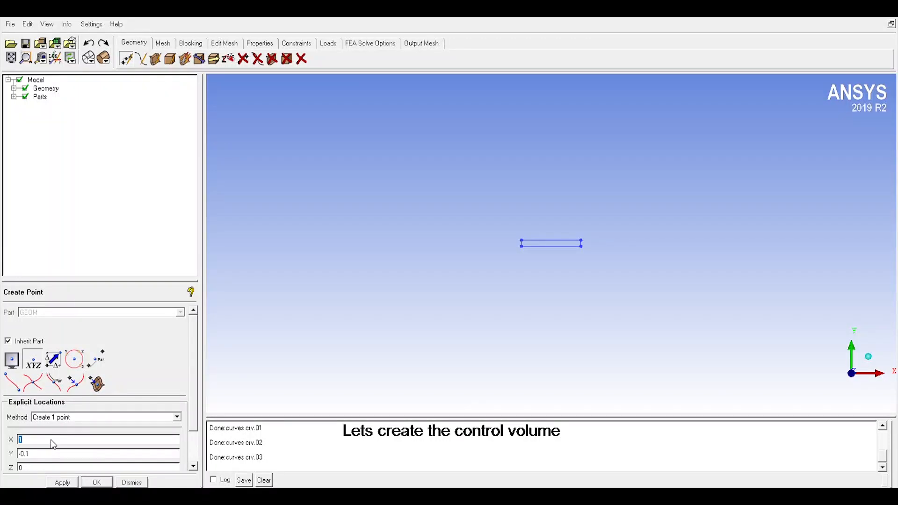
drag(41, 454, 1, 454)
text(10)
click(69, 485)
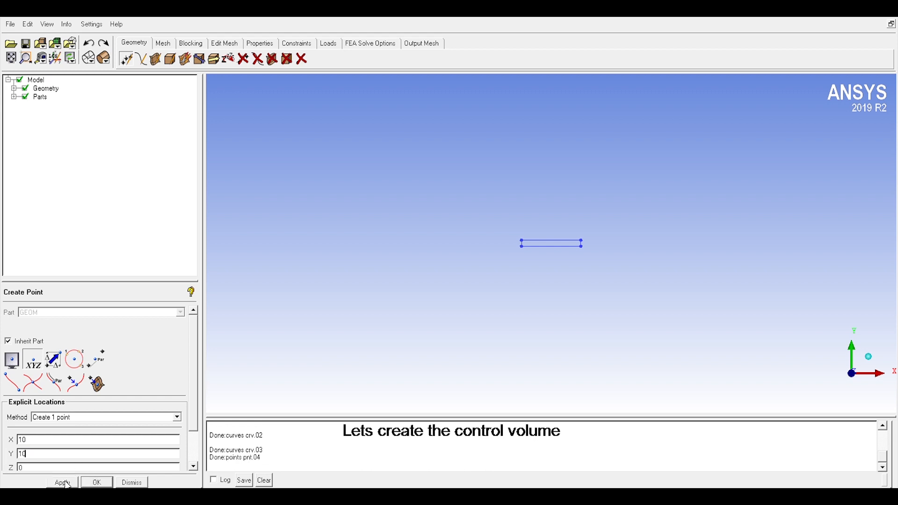
click(18, 451)
click(62, 482)
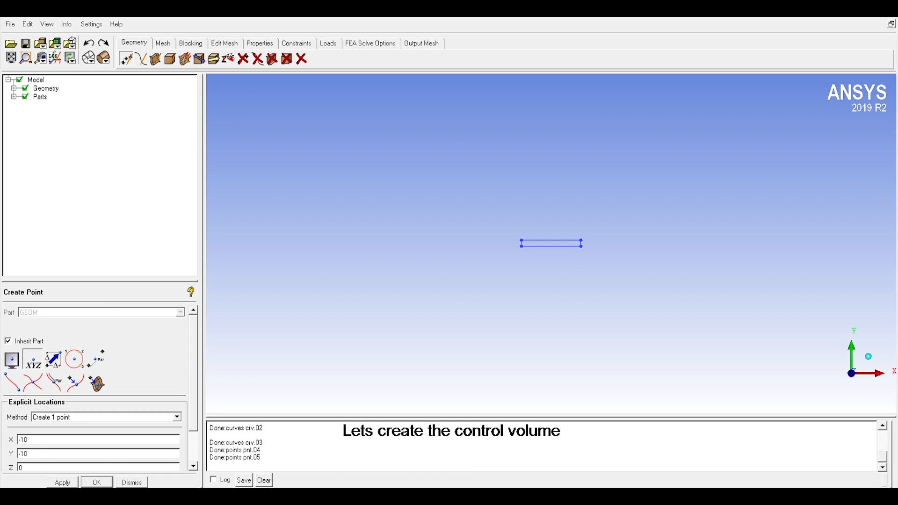
Step: Create the remaining two control volume corner points at XY coordinates (-10, -10) and (-10, 10)
click(70, 483)
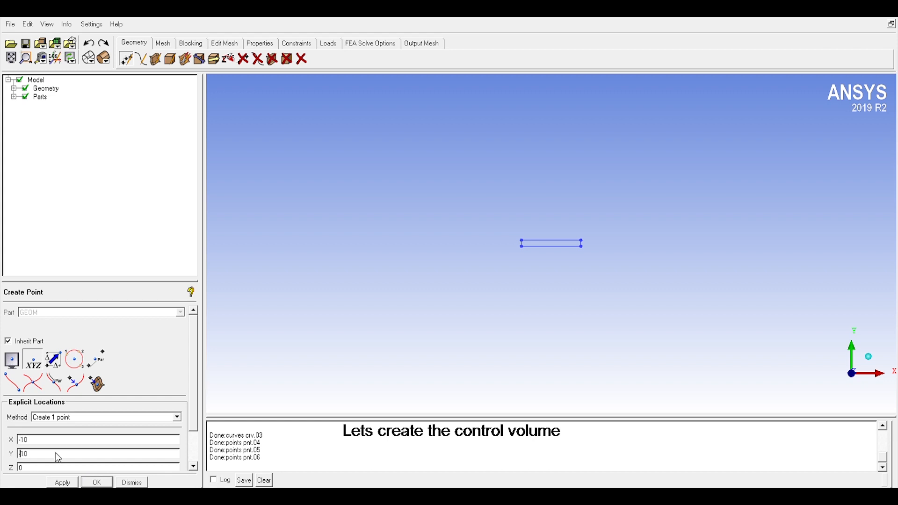
click(54, 483)
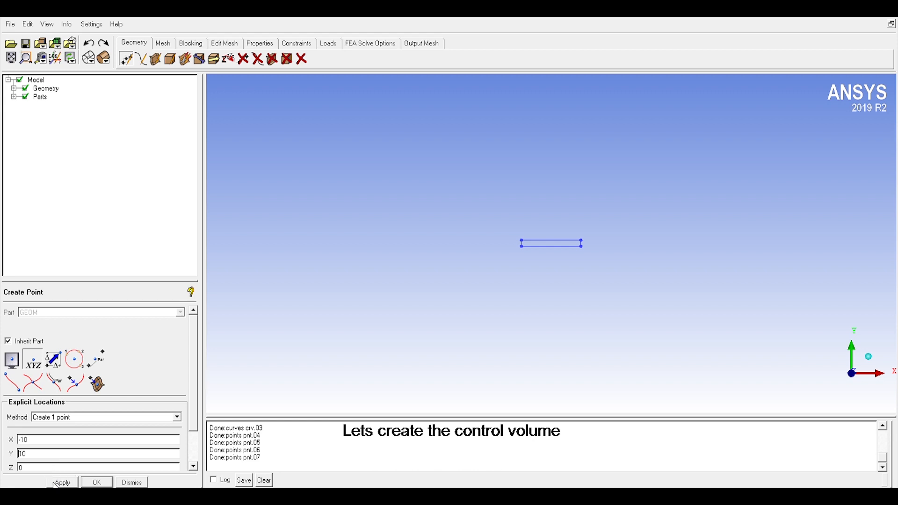
click(11, 59)
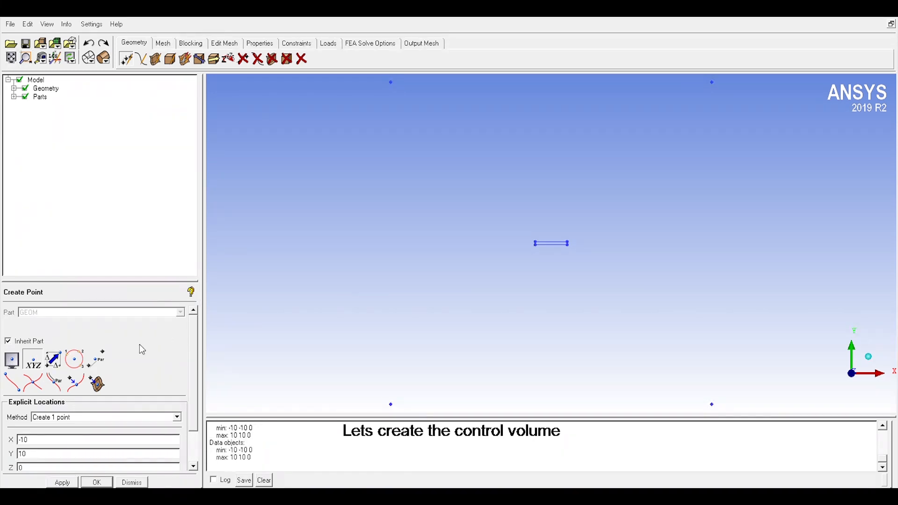
scroll(485, 354, down, 2)
click(132, 483)
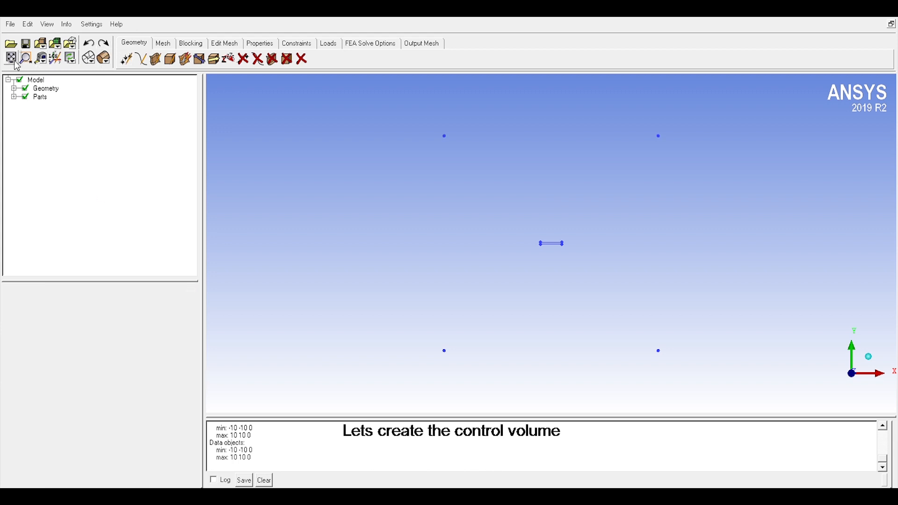
Step: Create curves from points for the upper edge and the right edge of the control volume square
click(141, 60)
click(14, 360)
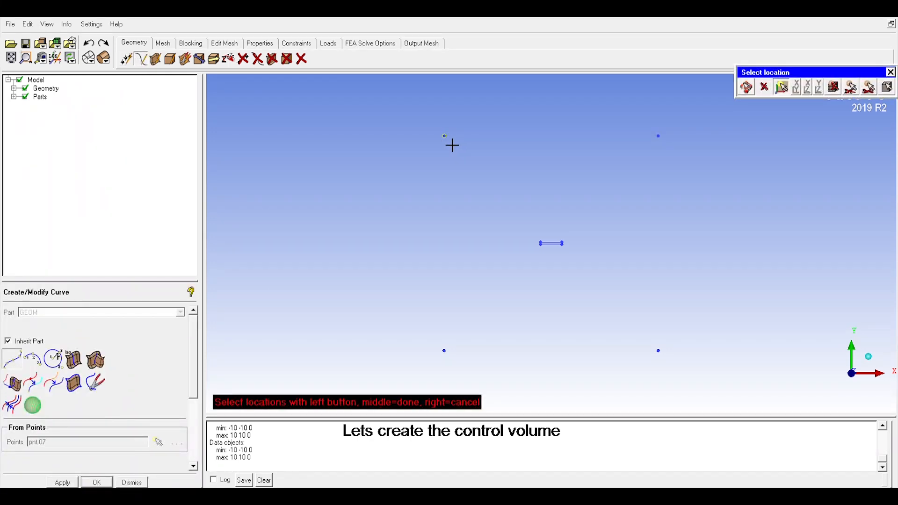
click(659, 137)
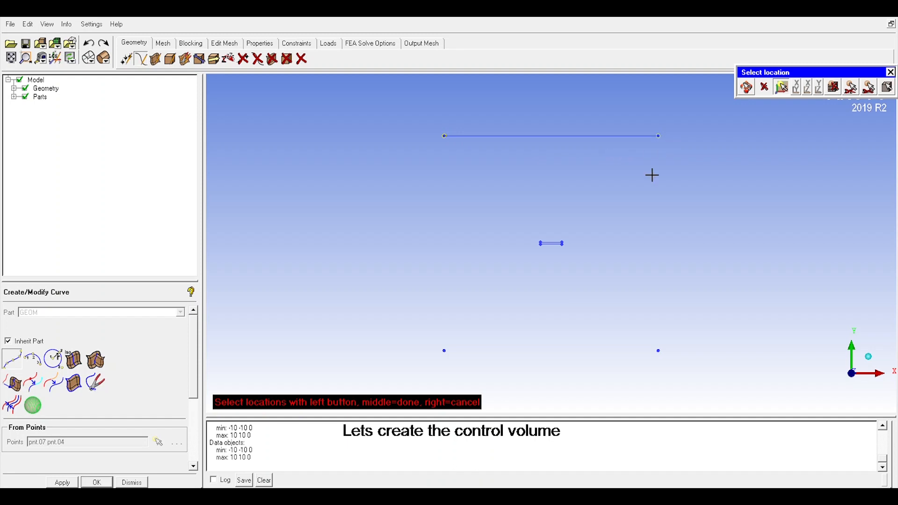
middle_click(652, 174)
click(670, 145)
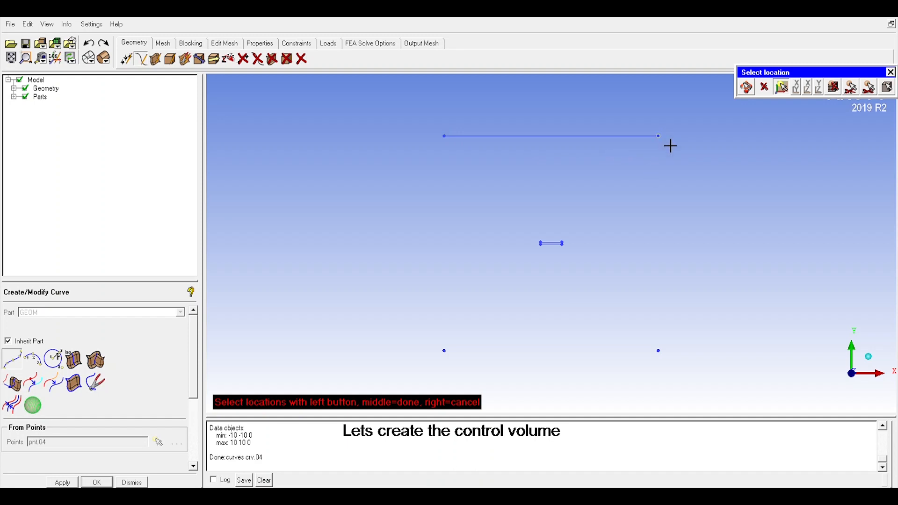
click(668, 360)
middle_click(698, 345)
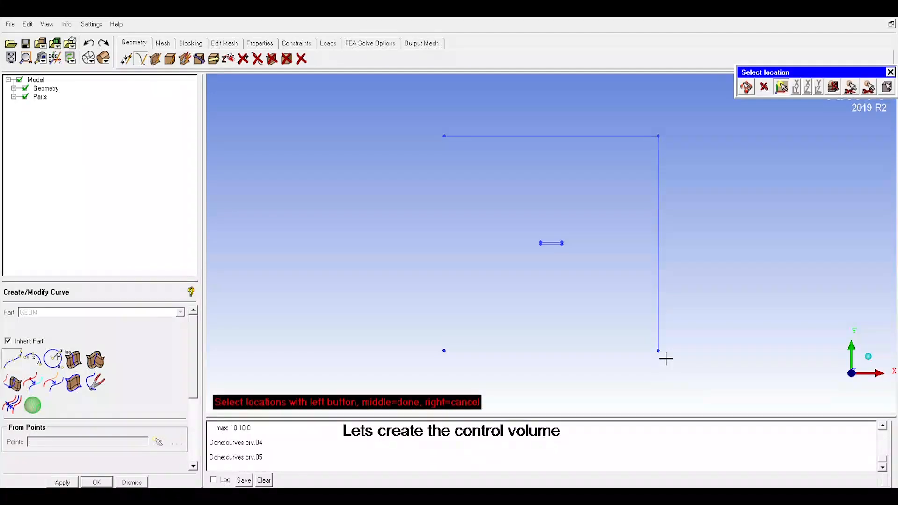
Step: Close the control volume square with curves along its lower edge and its left edge
click(667, 358)
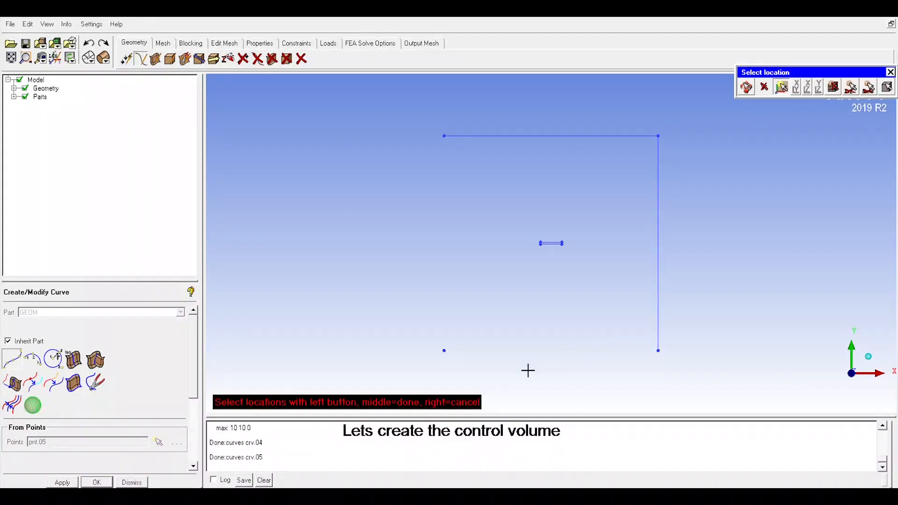
click(451, 357)
middle_click(483, 350)
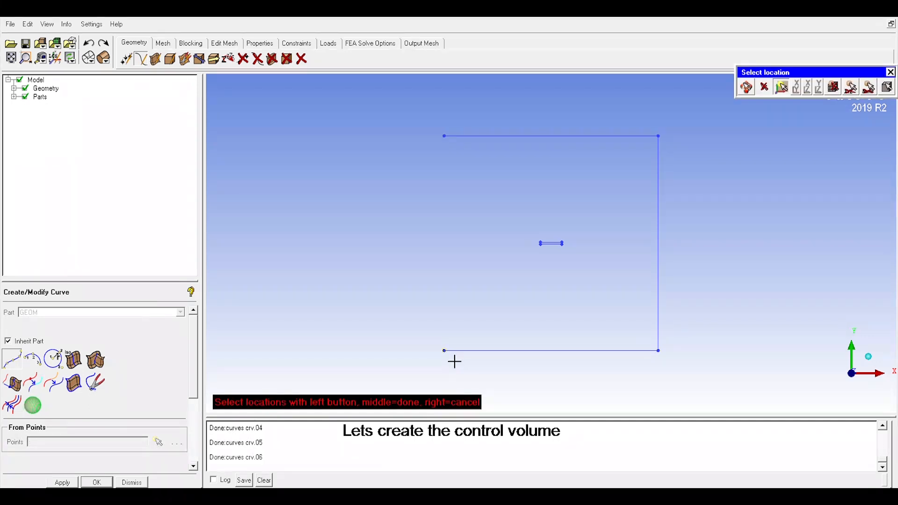
click(454, 361)
click(451, 145)
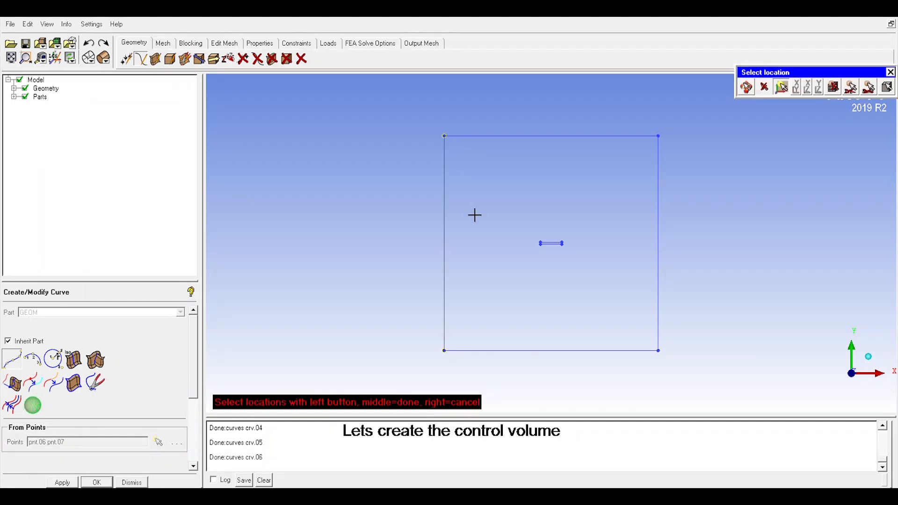
middle_click(474, 215)
Step: Create a simple surface with the From 2-4 Curves method from the four edge curves of the control volume square
click(25, 61)
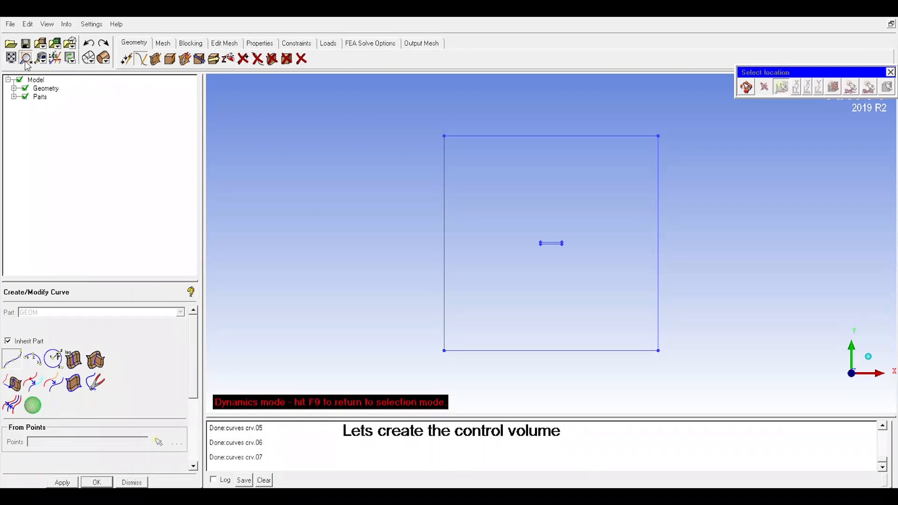
click(12, 58)
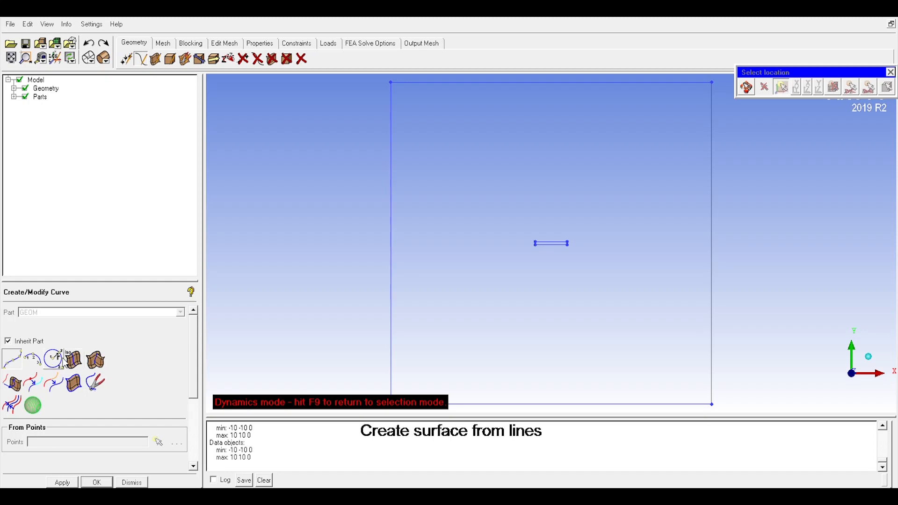
click(155, 59)
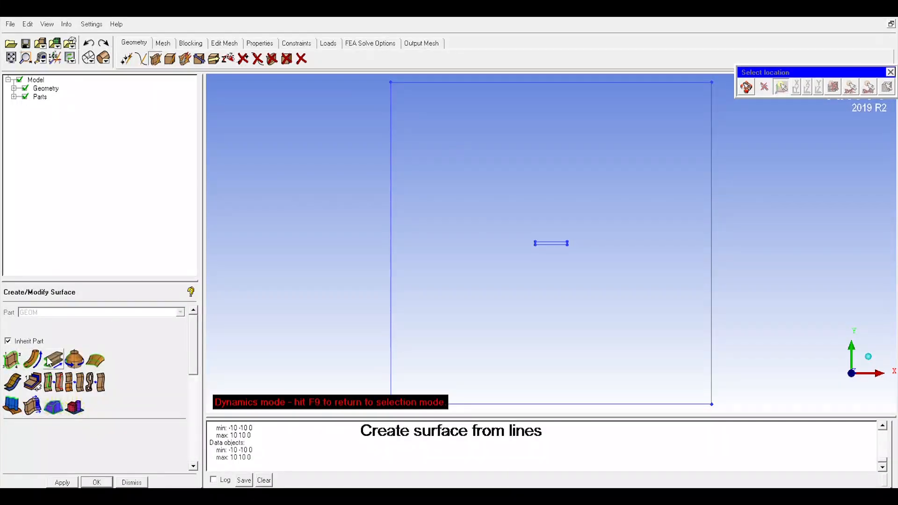
click(12, 359)
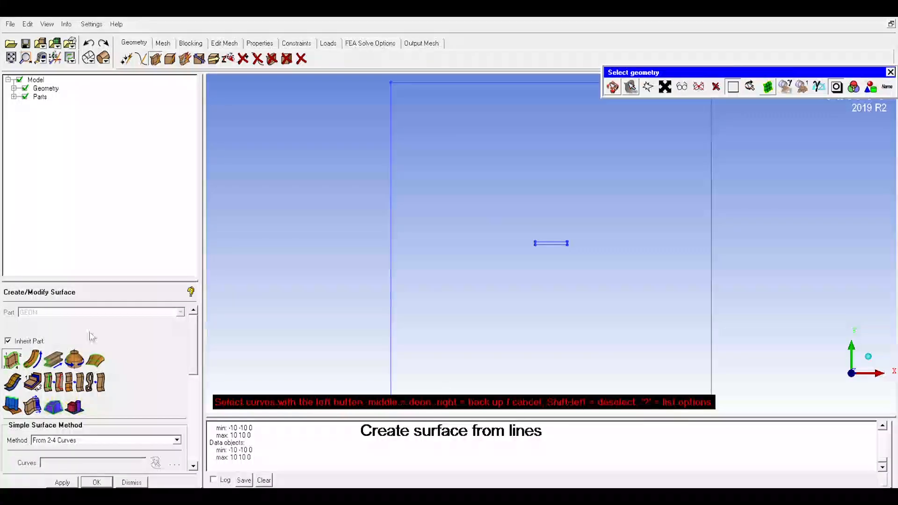
click(398, 146)
click(480, 94)
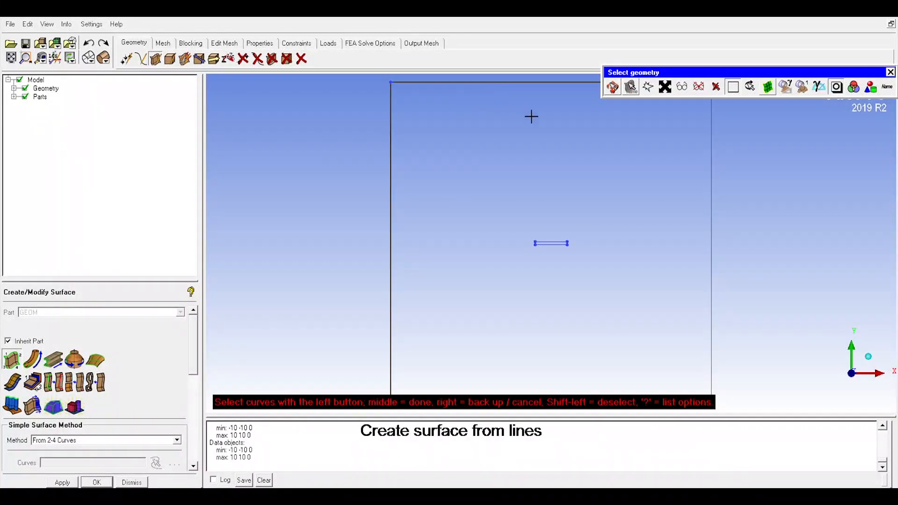
click(719, 249)
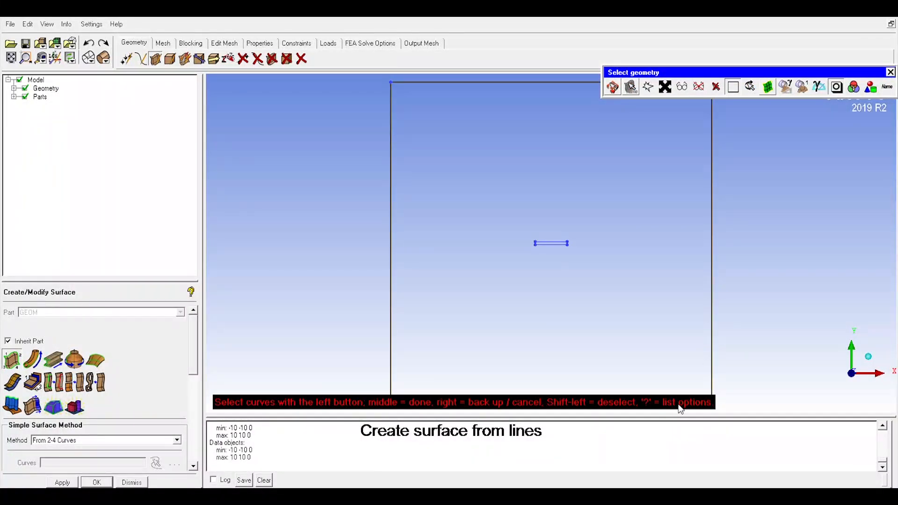
scroll(659, 363, down, 1)
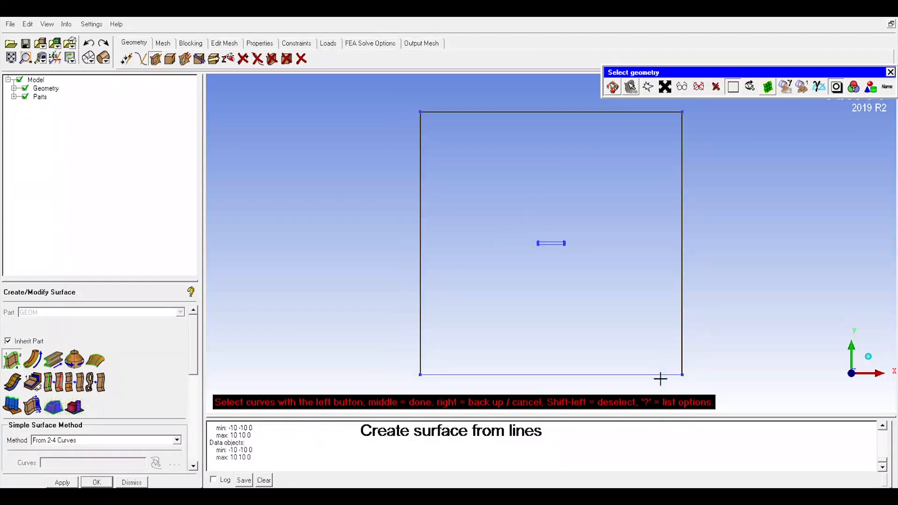
click(658, 375)
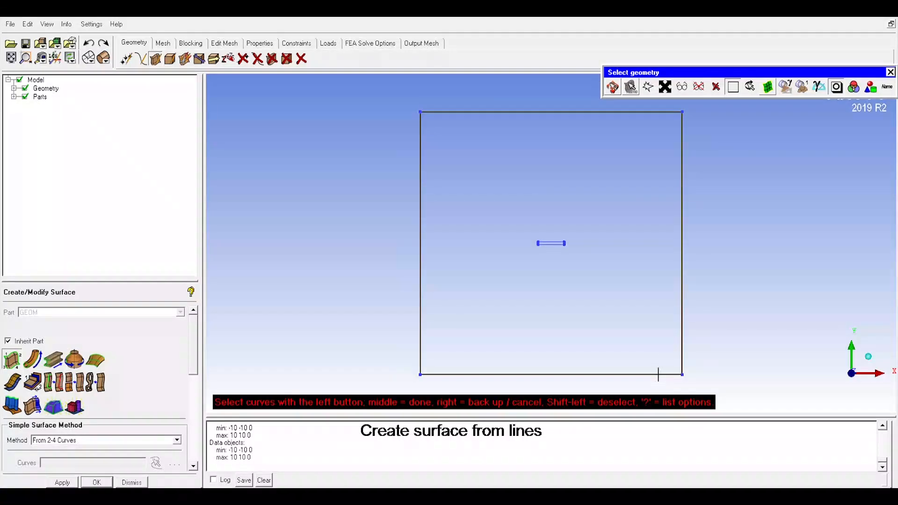
middle_click(629, 292)
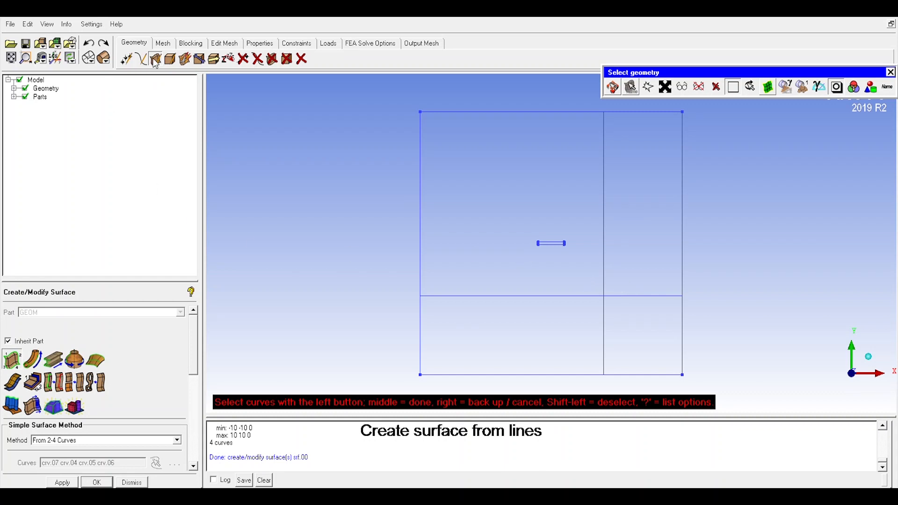
Step: Create a part named INLET from the left edge curve of the control volume
click(14, 97)
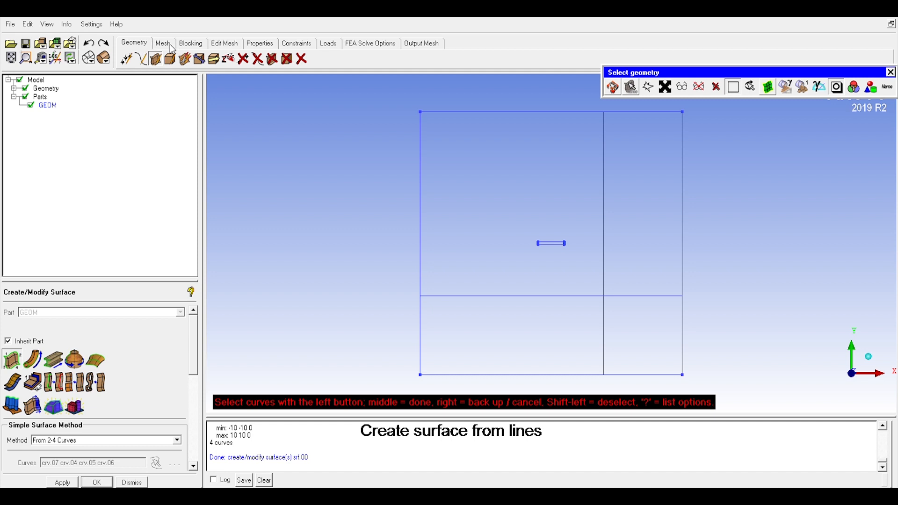
right_click(46, 101)
click(62, 106)
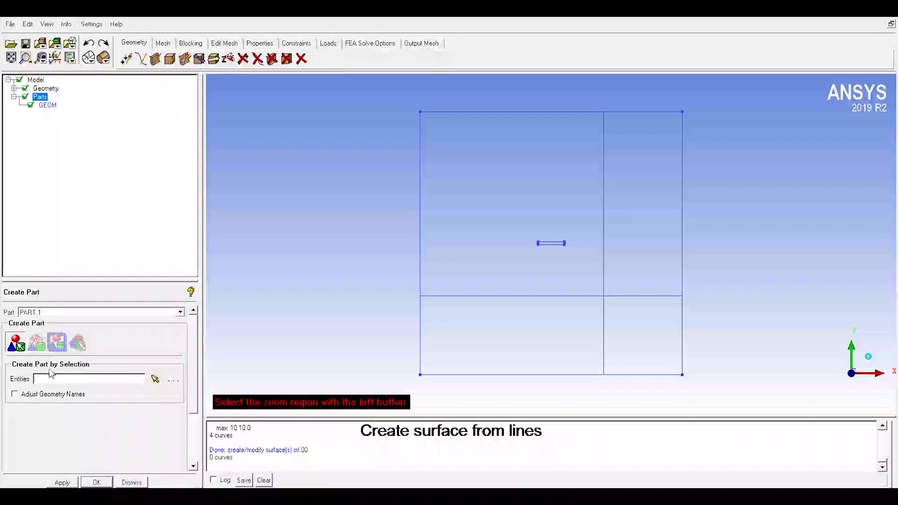
click(155, 379)
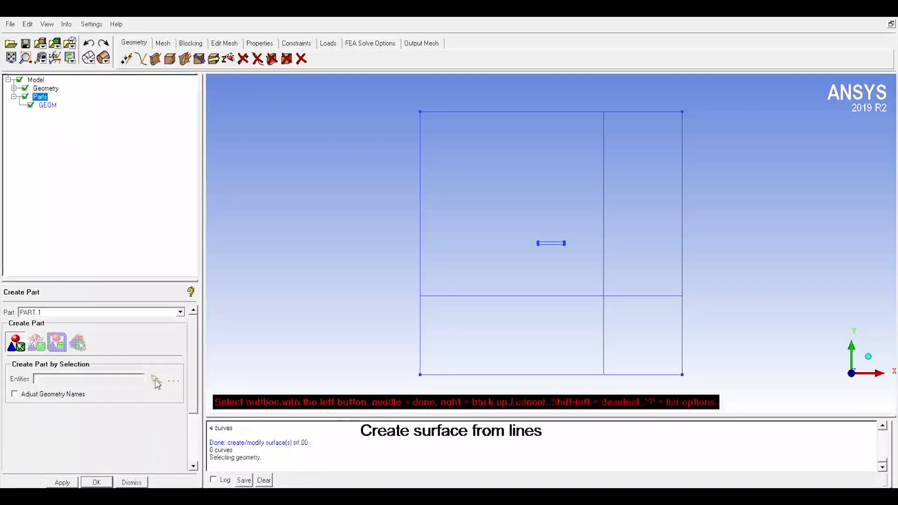
click(427, 263)
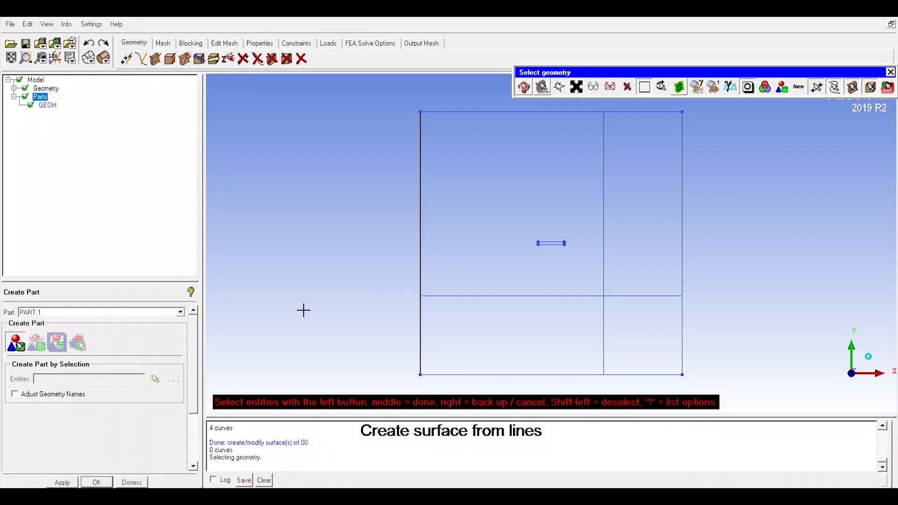
click(105, 314)
text(inlet)
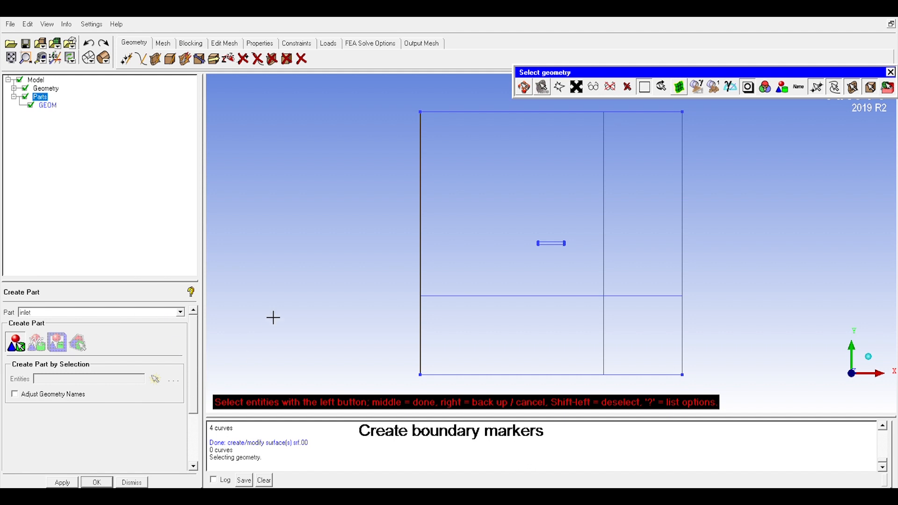
middle_click(273, 317)
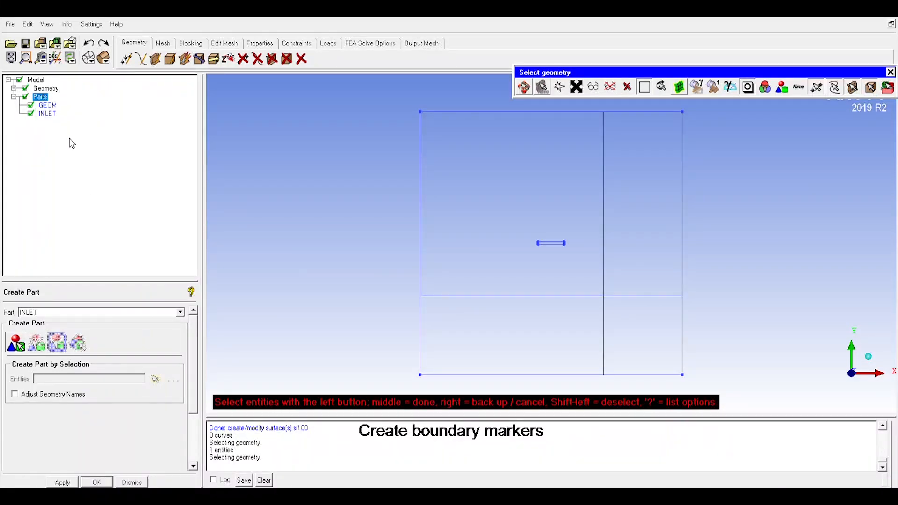
Step: Create a part named FARFIELD from the upper and lower edge curves of the control volume
right_click(44, 97)
click(50, 99)
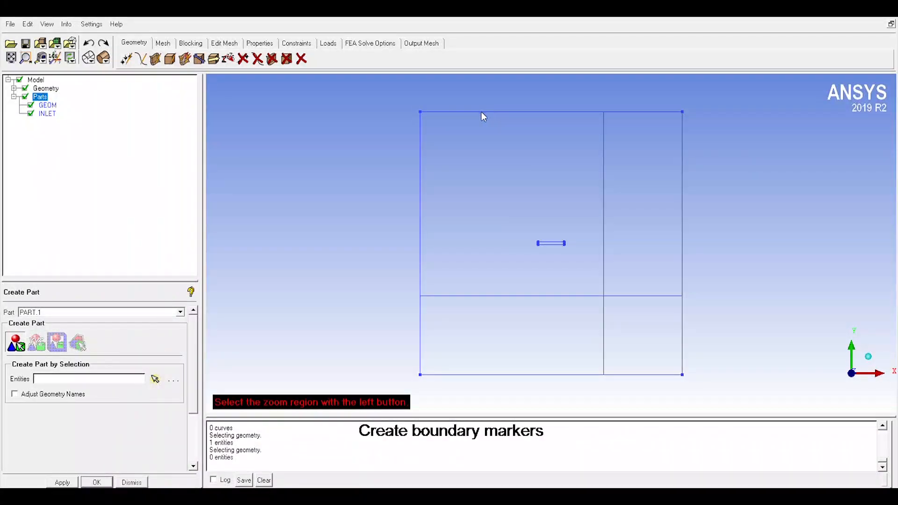
click(155, 379)
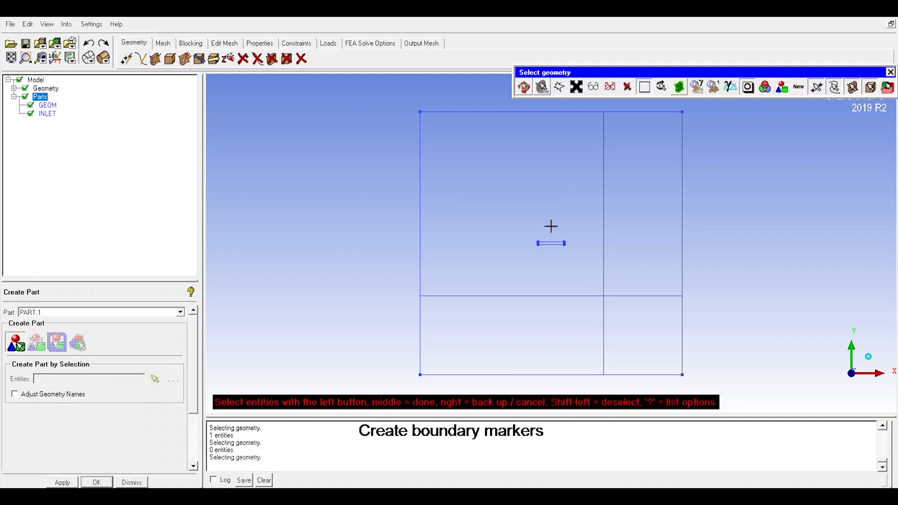
click(552, 123)
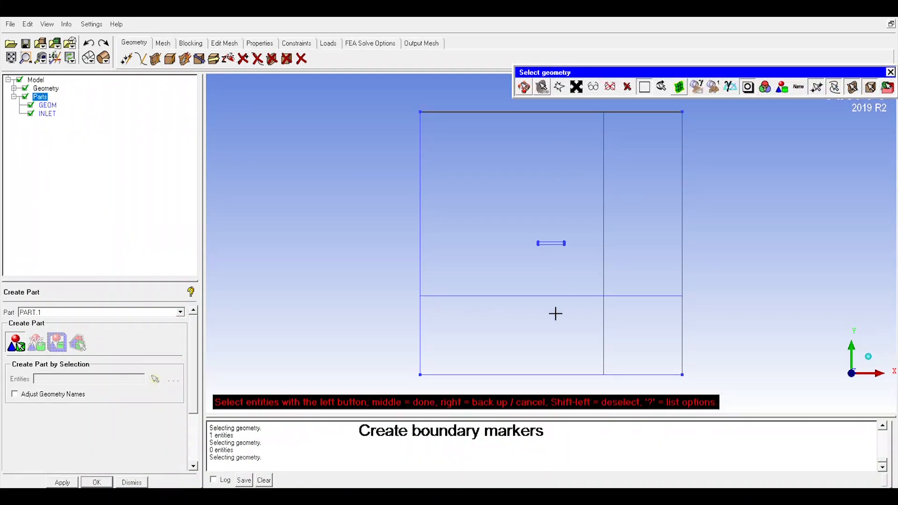
click(534, 380)
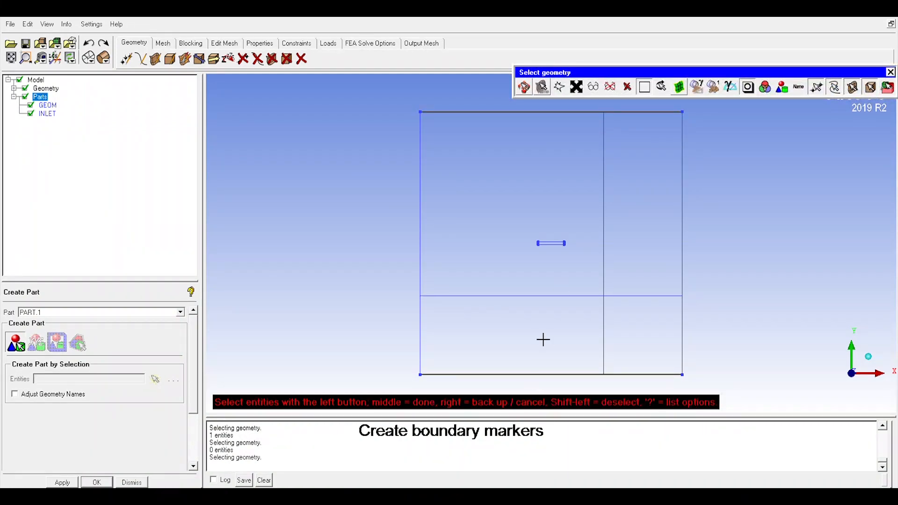
double_click(54, 315)
text(farfield)
click(74, 484)
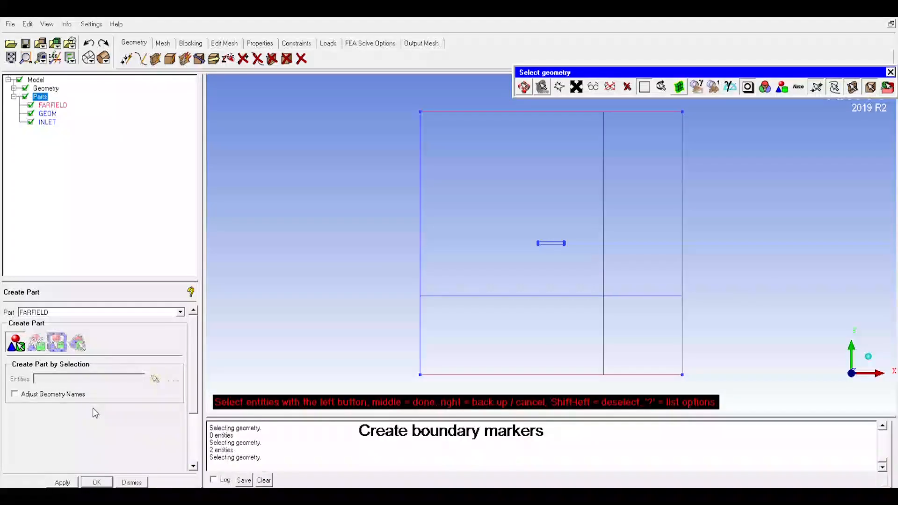
Step: Create a part named OUTLET from the right edge curve of the control volume
right_click(34, 96)
click(86, 100)
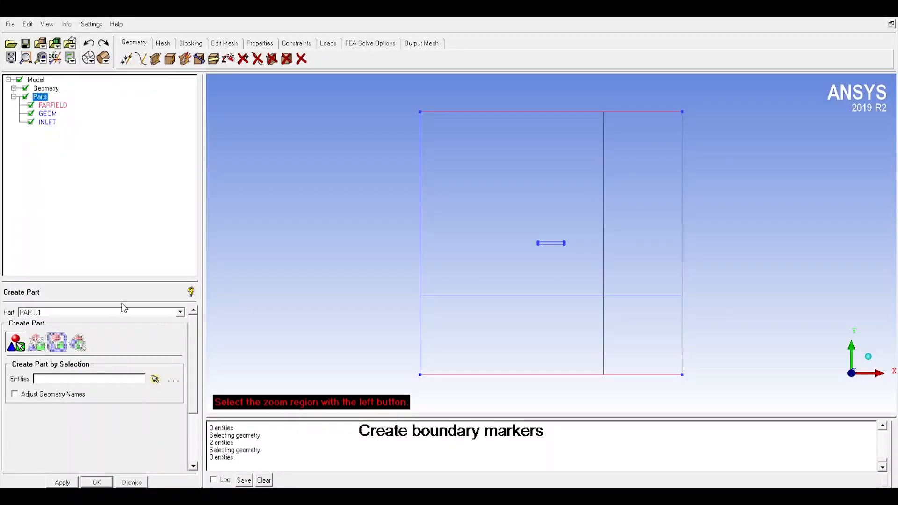
double_click(105, 314)
text(outlet)
click(155, 378)
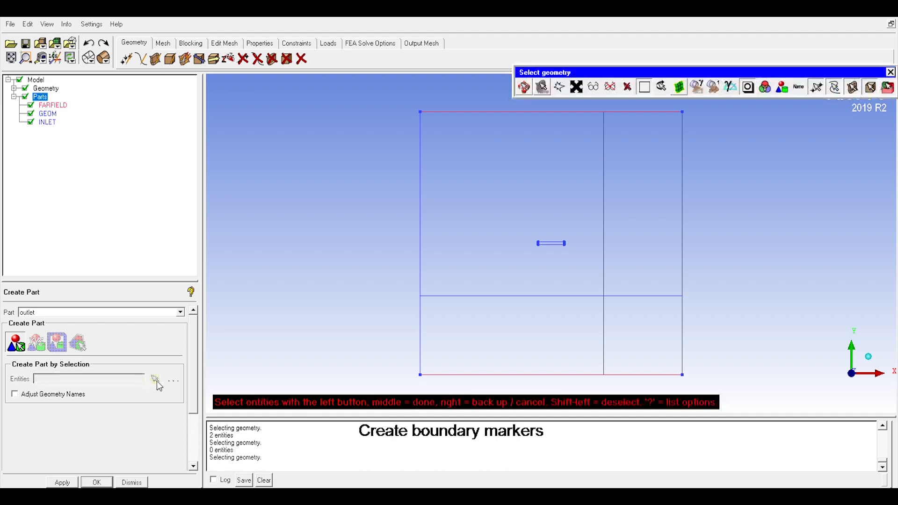
click(690, 284)
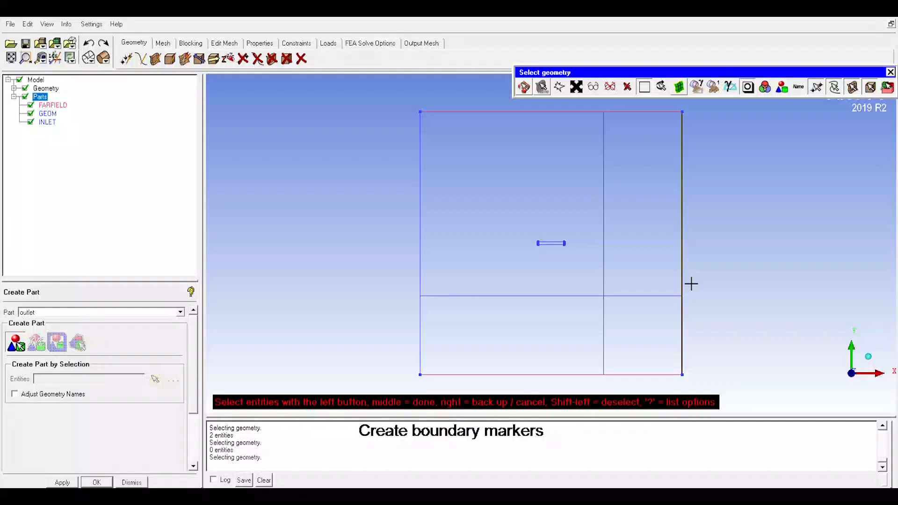
middle_click(329, 344)
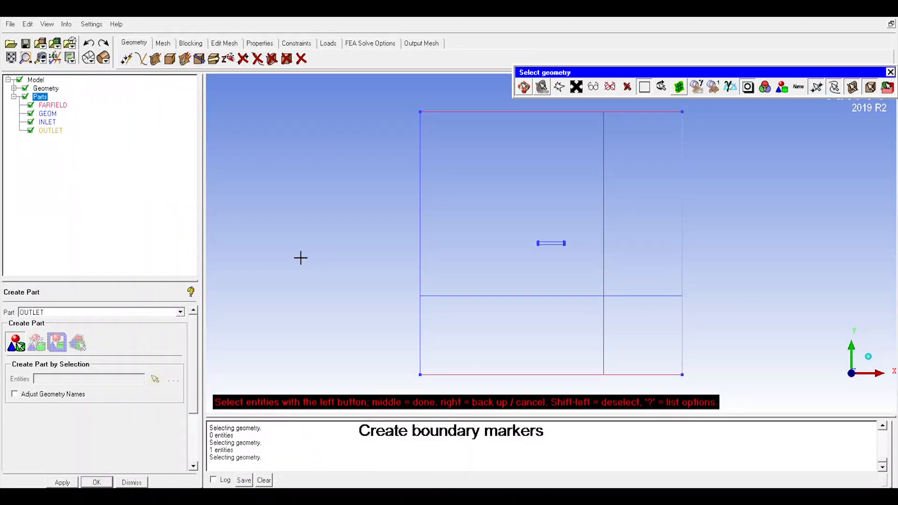
Step: Create a part named FLAT_WING from all curves and corner points of the thin plate inside the control volume
right_click(43, 97)
click(62, 105)
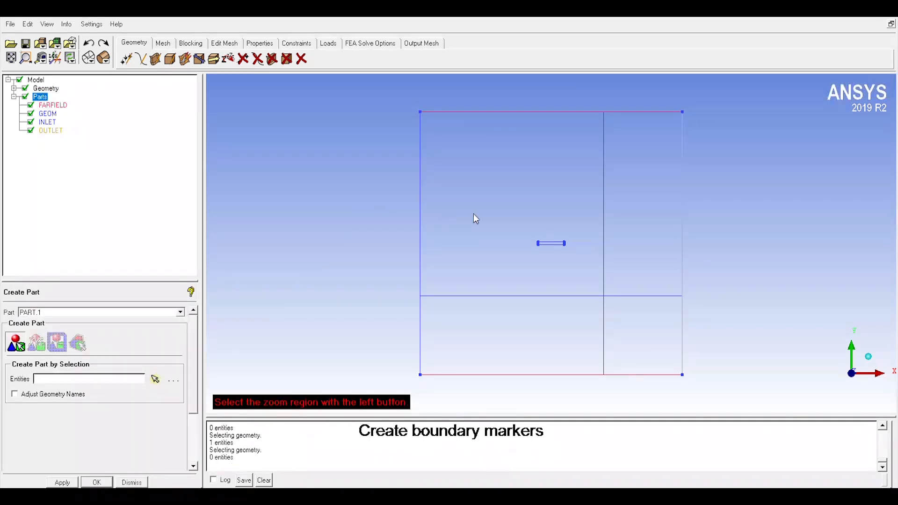
scroll(619, 259, down, 2)
scroll(610, 238, up, 6)
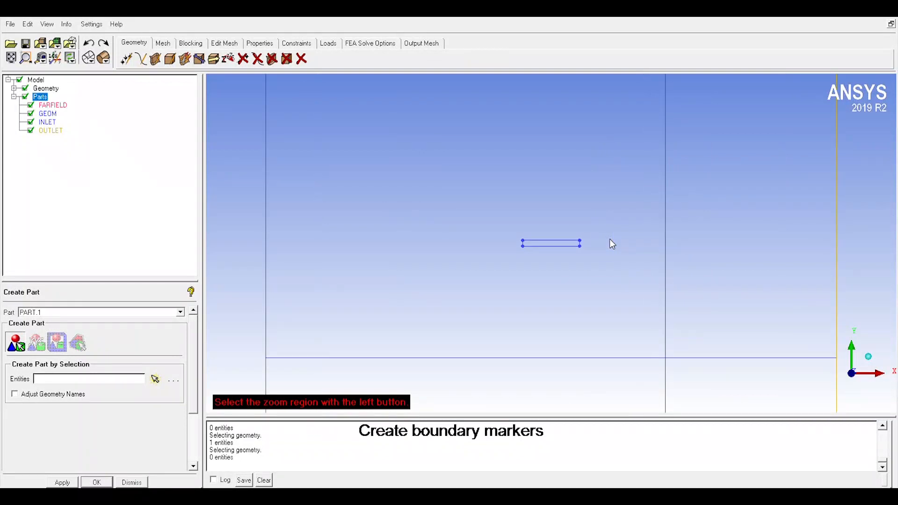
drag(461, 201, 631, 276)
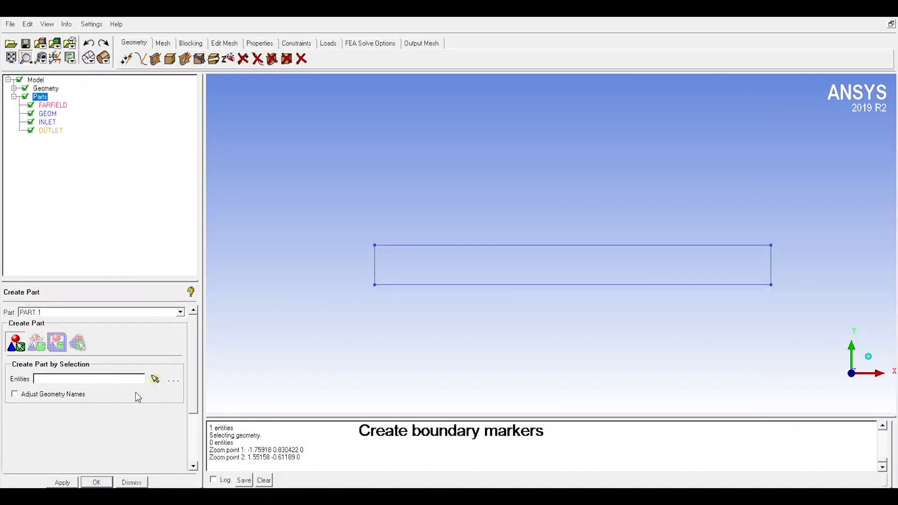
click(155, 380)
drag(344, 214, 831, 319)
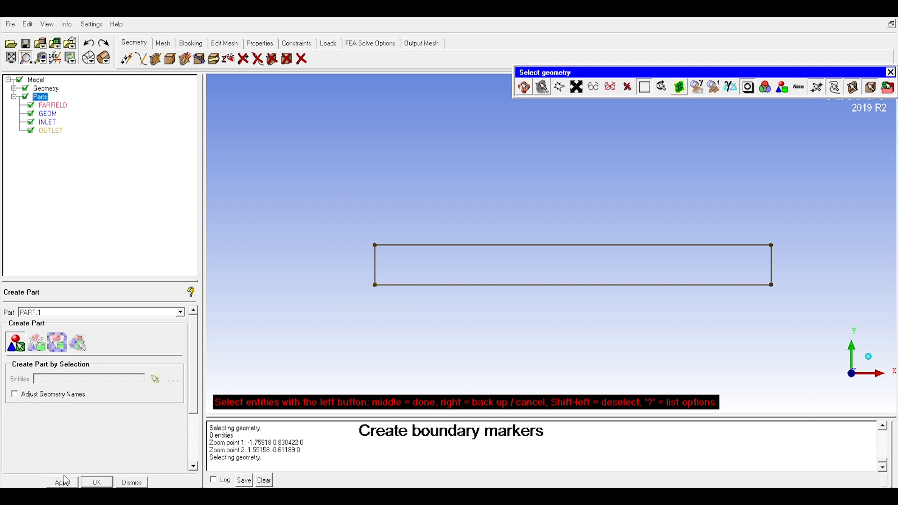
double_click(56, 316)
text(Flat wing)
middle_click(303, 315)
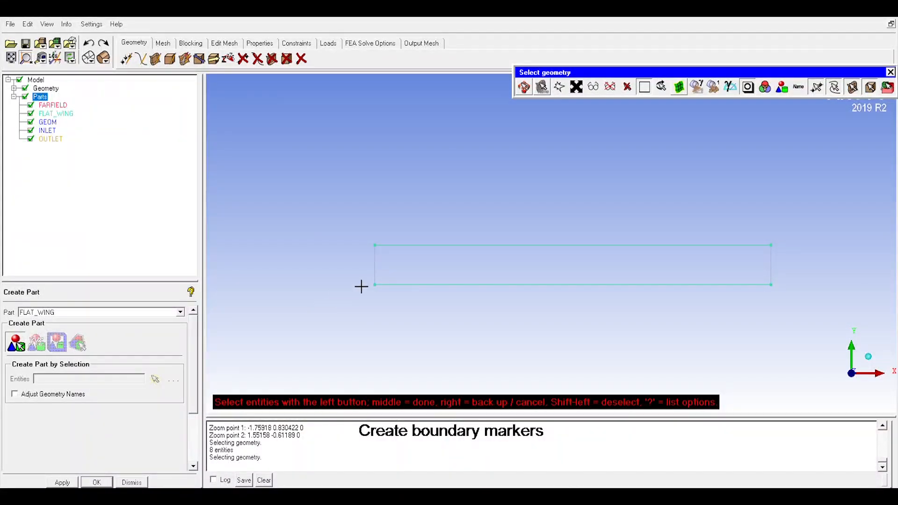
Step: Check what the GEOM part contains by hiding and reshowing it, and close part creation
scroll(361, 286, down, 1)
scroll(361, 287, down, 5)
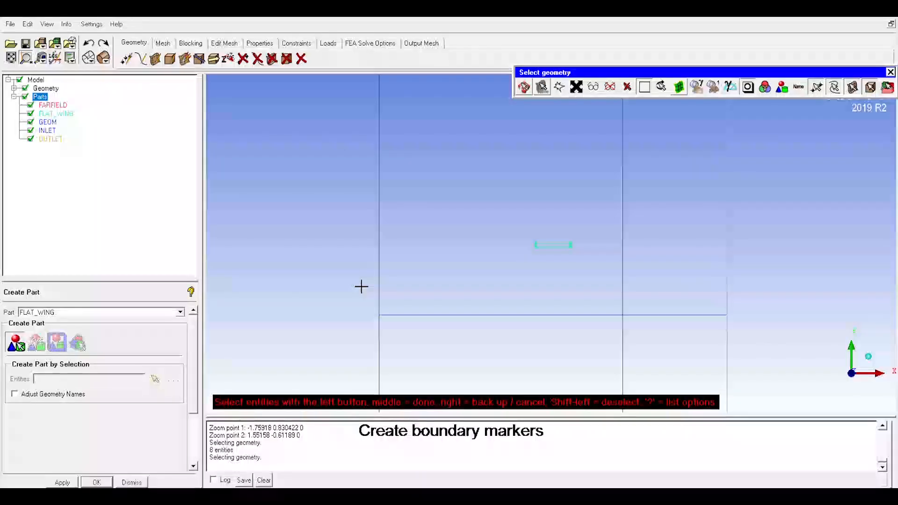
scroll(361, 286, down, 1)
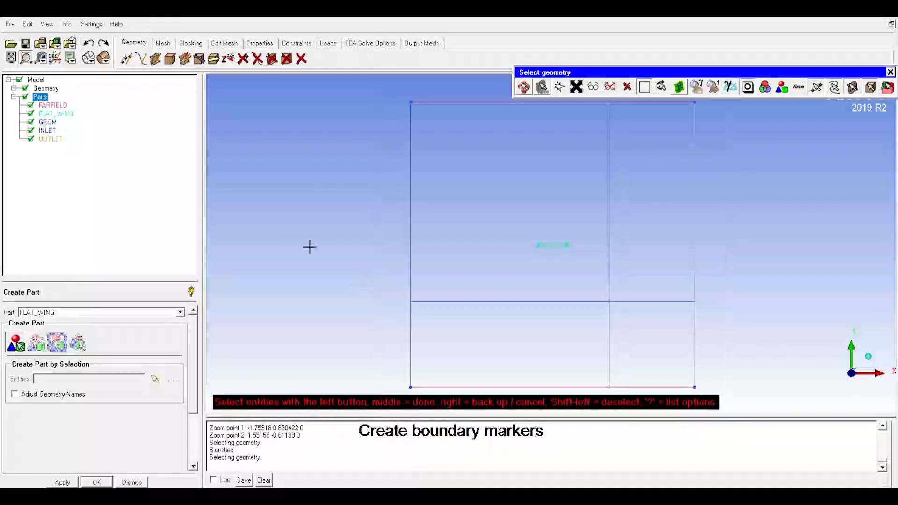
click(30, 123)
click(31, 123)
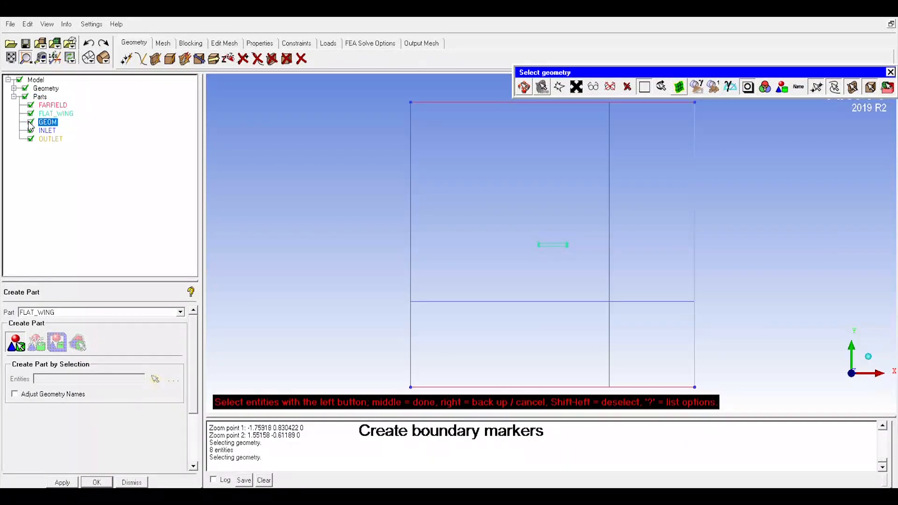
scroll(519, 286, down, 1)
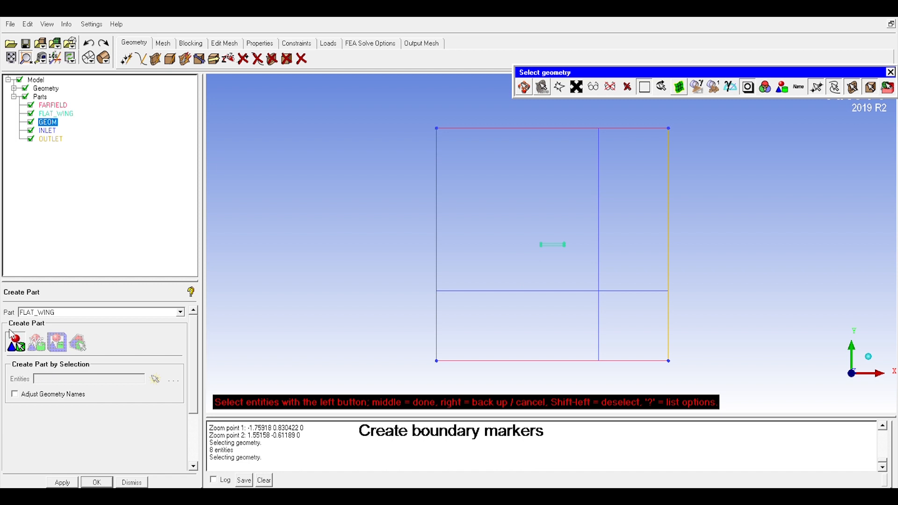
click(129, 483)
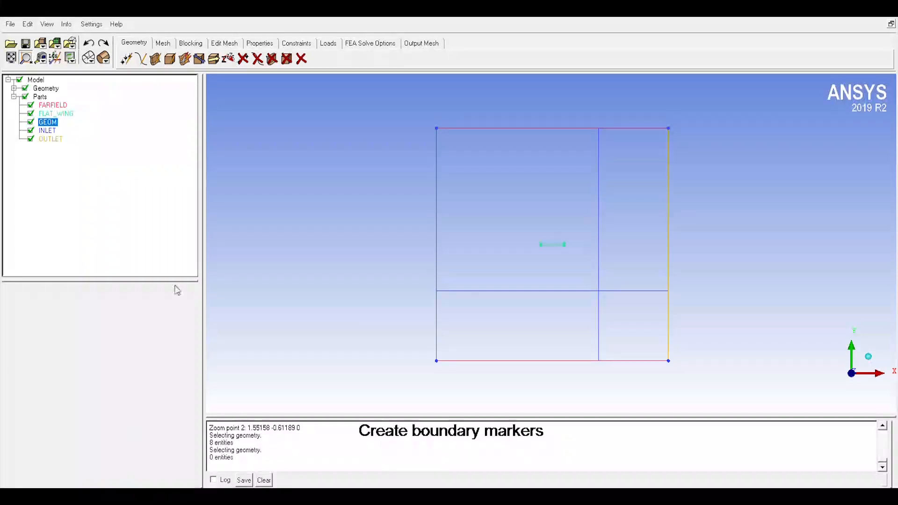
Step: Initialize a 2D Planar block around the geometry in a new part named Fluid
click(195, 44)
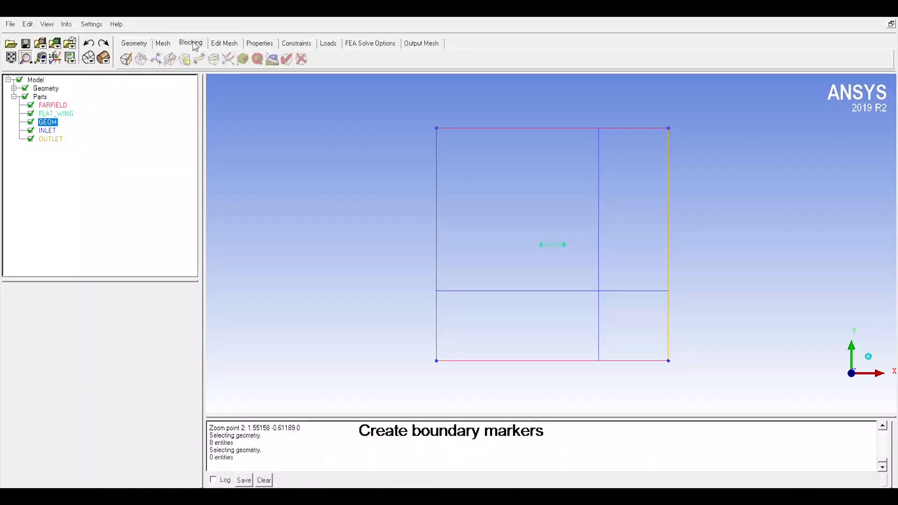
click(126, 59)
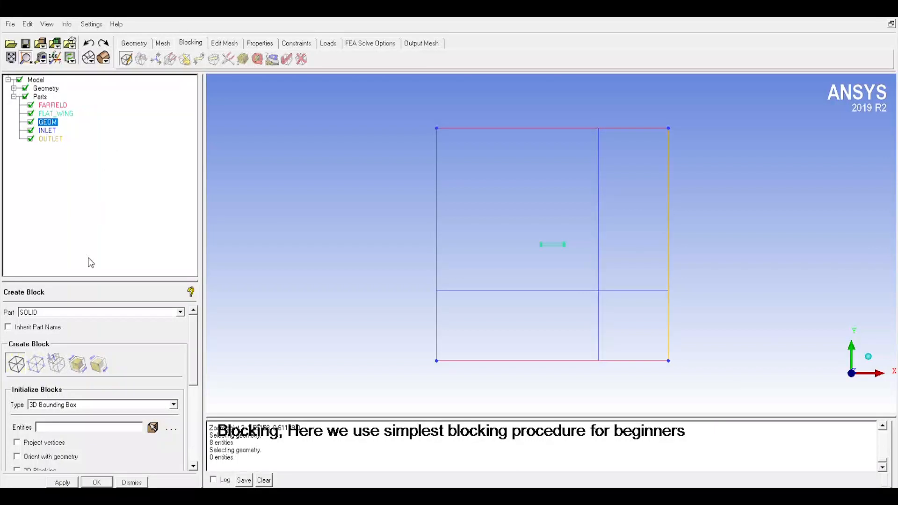
double_click(77, 320)
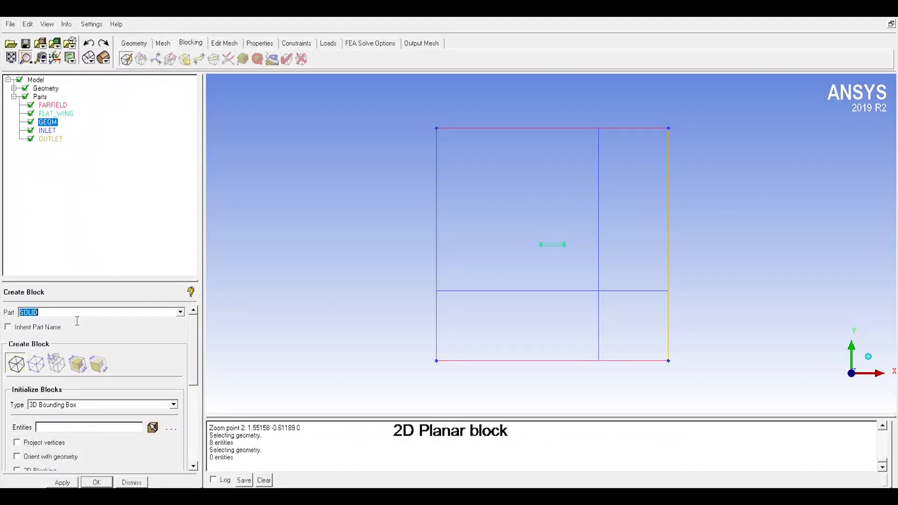
text(Fluid)
click(42, 432)
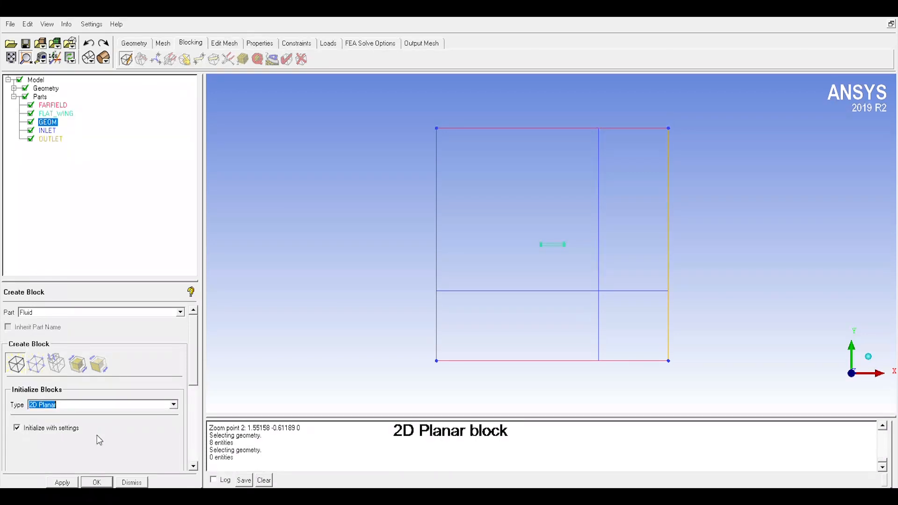
click(62, 482)
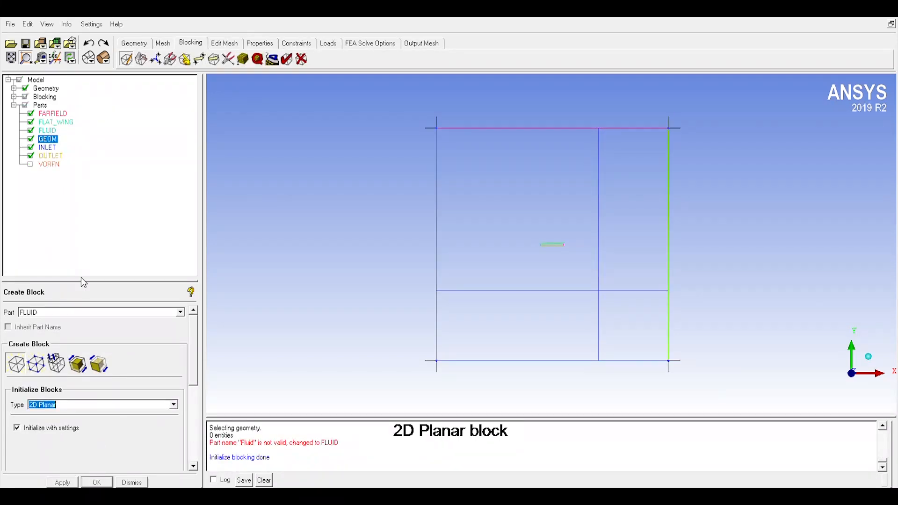
Step: Associate the block's upper-left vertex with the control volume's upper-left corner point
click(185, 59)
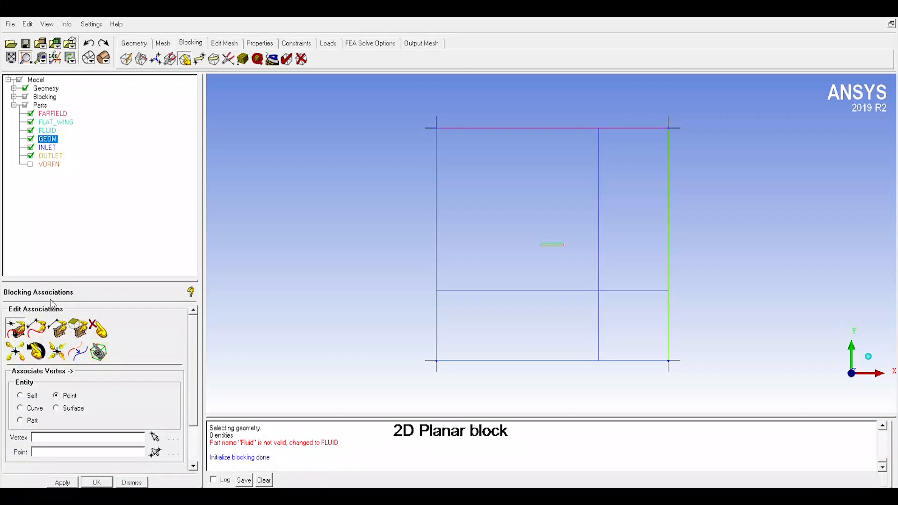
click(20, 331)
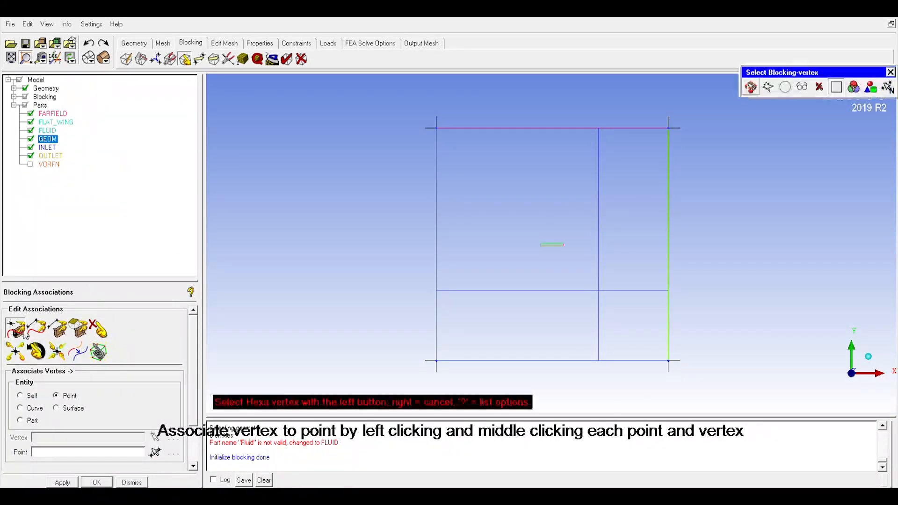
click(438, 141)
middle_click(414, 158)
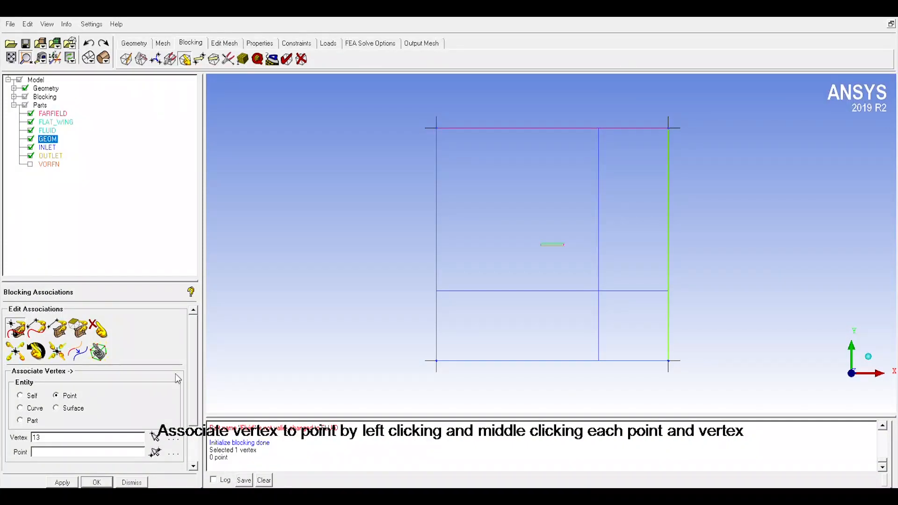
click(155, 452)
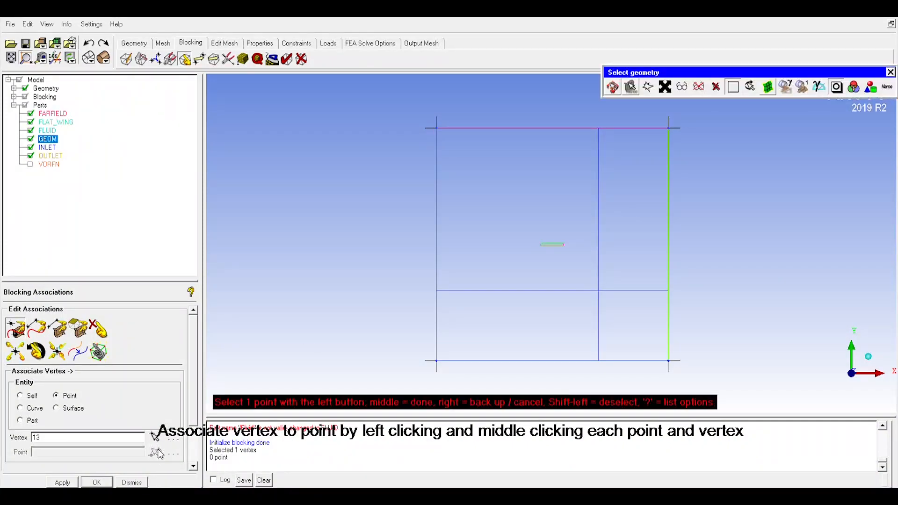
click(441, 135)
middle_click(440, 142)
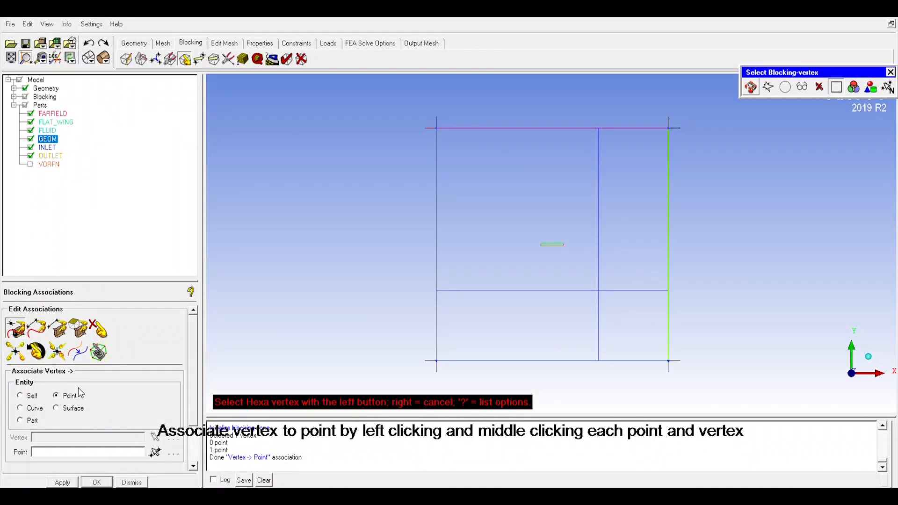
Step: Associate the block's upper-right vertex with the control volume's upper-right corner point
click(16, 327)
click(676, 135)
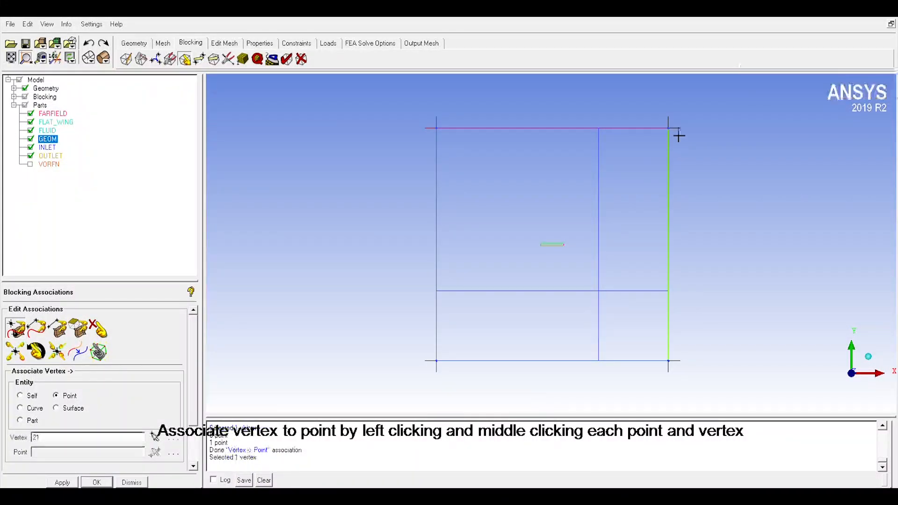
middle_click(685, 142)
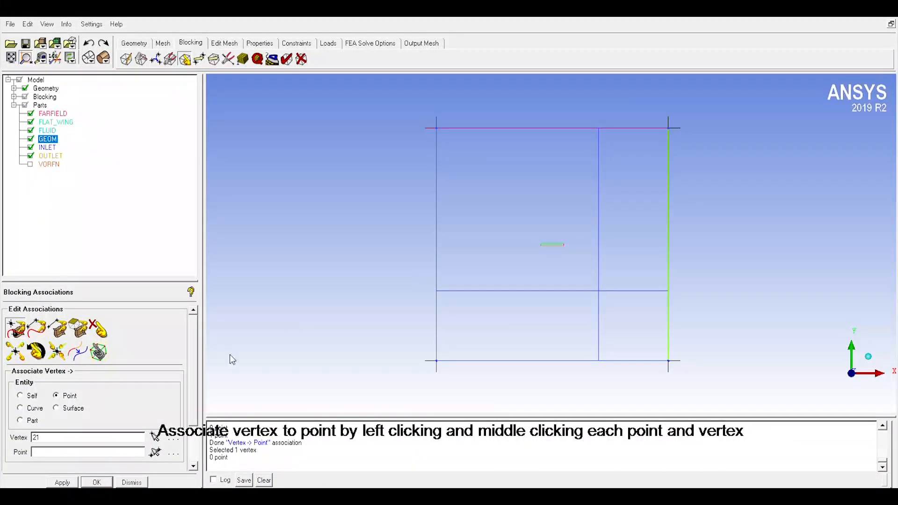
click(155, 452)
click(678, 135)
middle_click(692, 142)
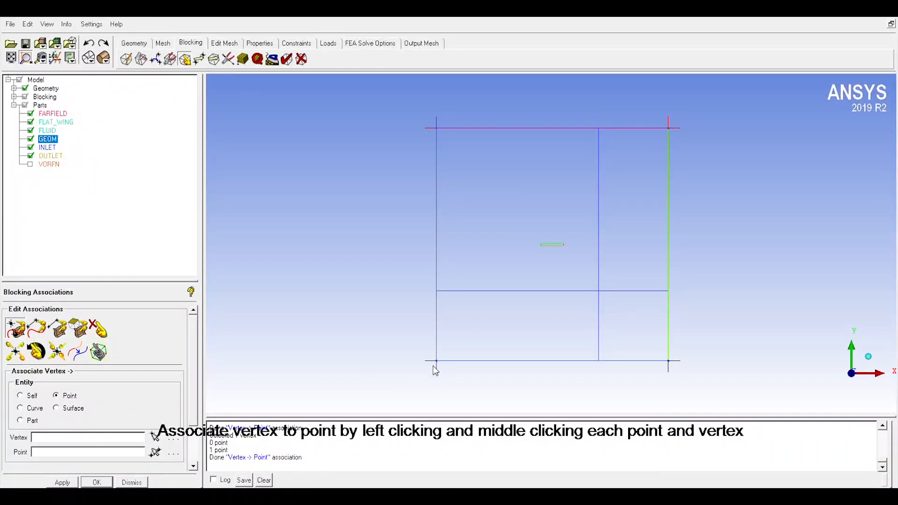
Step: Associate the block's lower-left vertex with the control volume's lower-left corner point
click(154, 437)
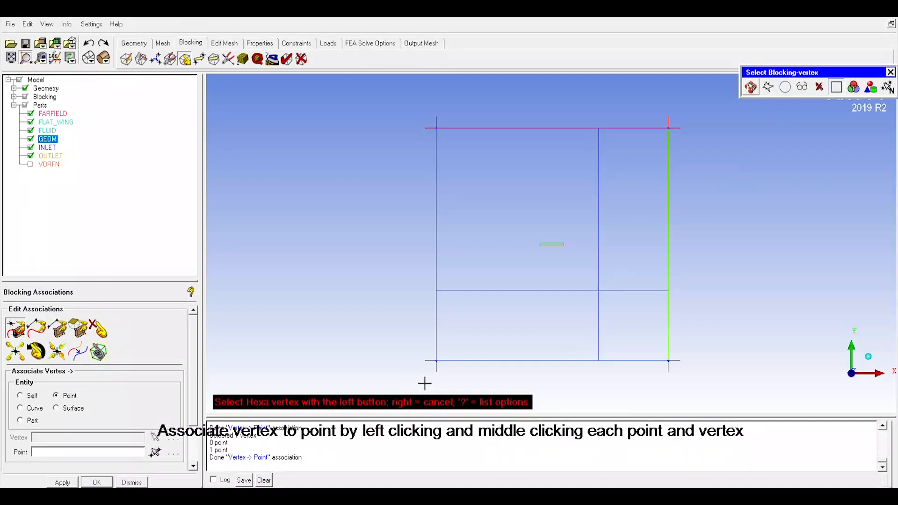
click(443, 370)
middle_click(417, 376)
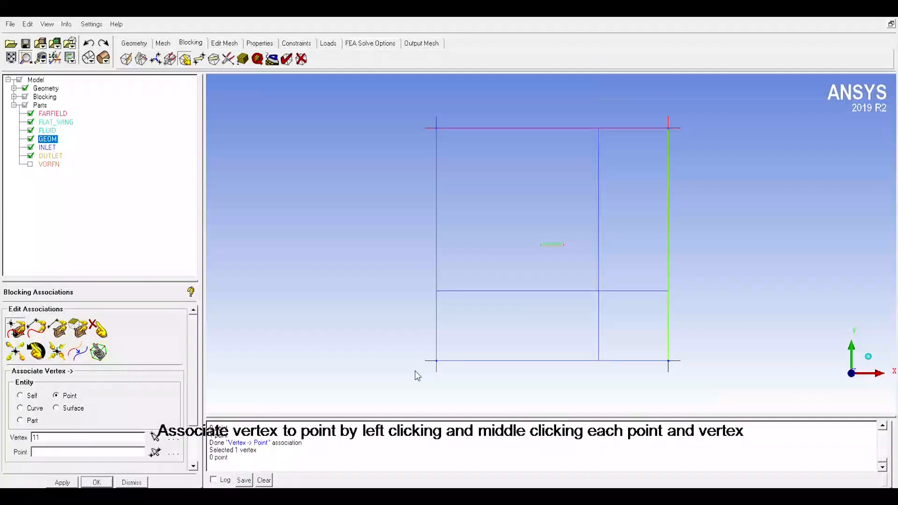
click(155, 452)
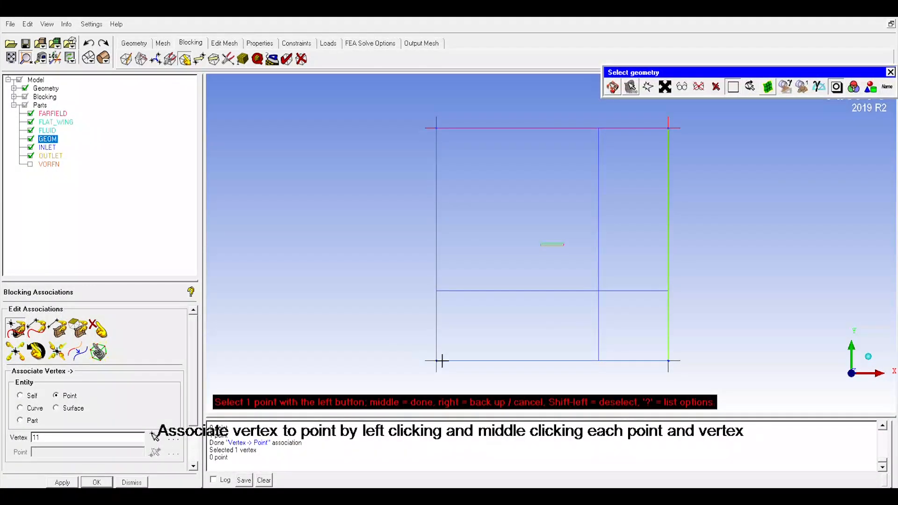
click(443, 367)
middle_click(445, 371)
middle_click(383, 372)
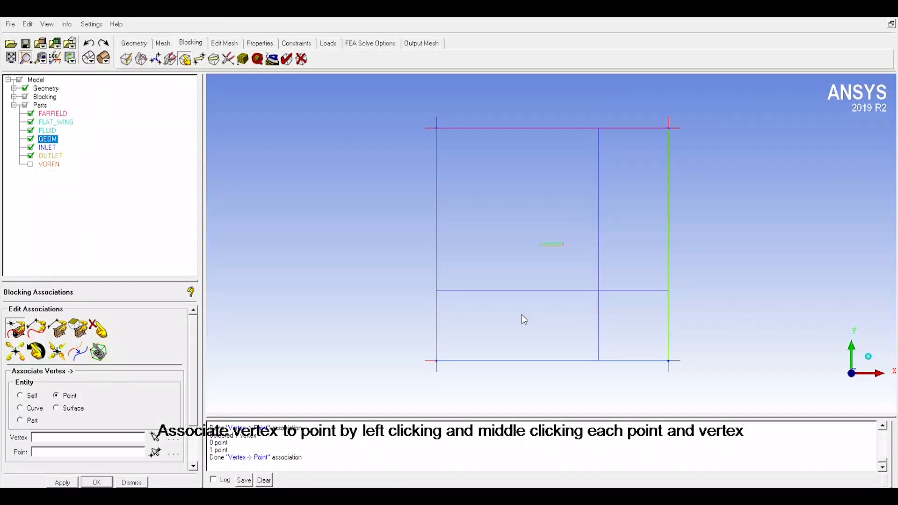
Step: Associate the block's lower-right vertex with the control volume's lower-right corner point
click(154, 437)
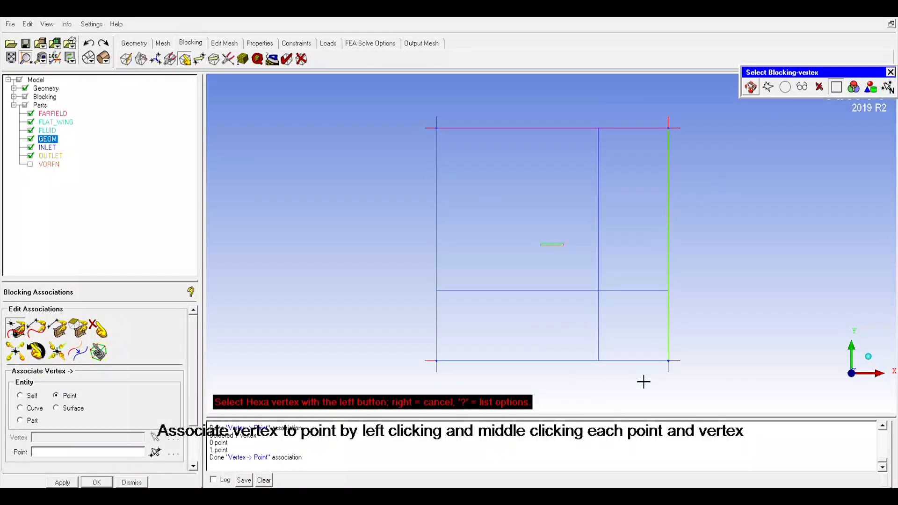
click(679, 369)
middle_click(679, 368)
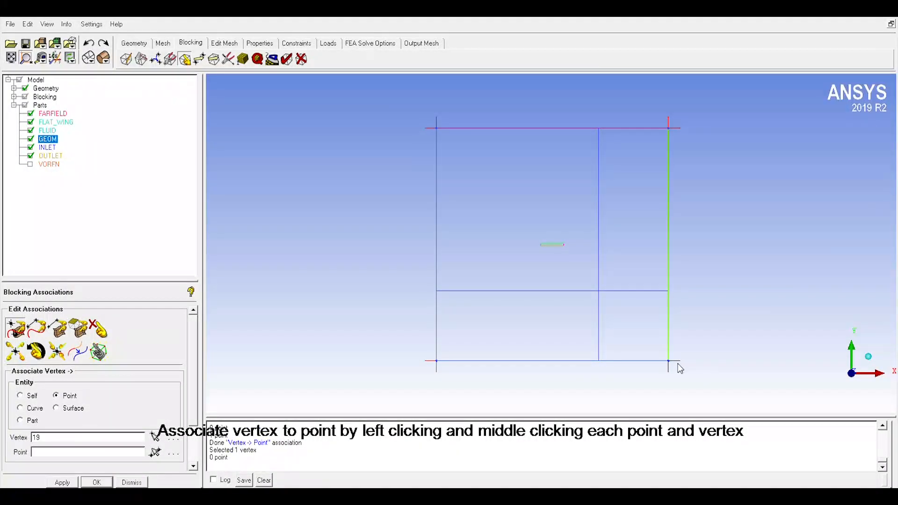
click(155, 451)
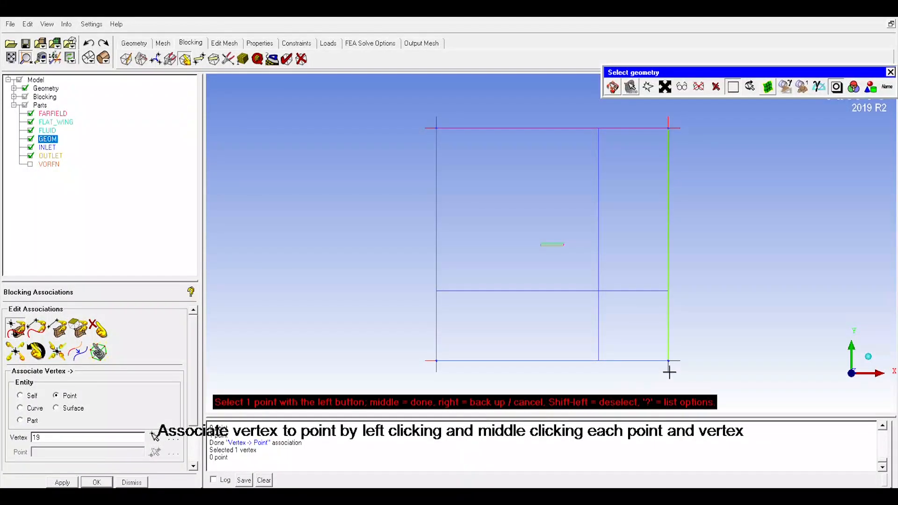
click(674, 368)
middle_click(674, 368)
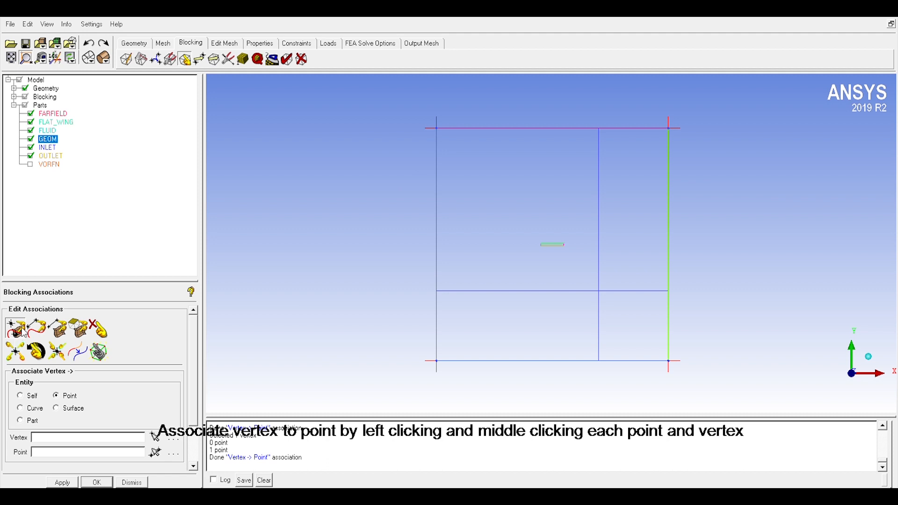
Step: Disassociate the block's upper-left vertex from the geometry
click(102, 331)
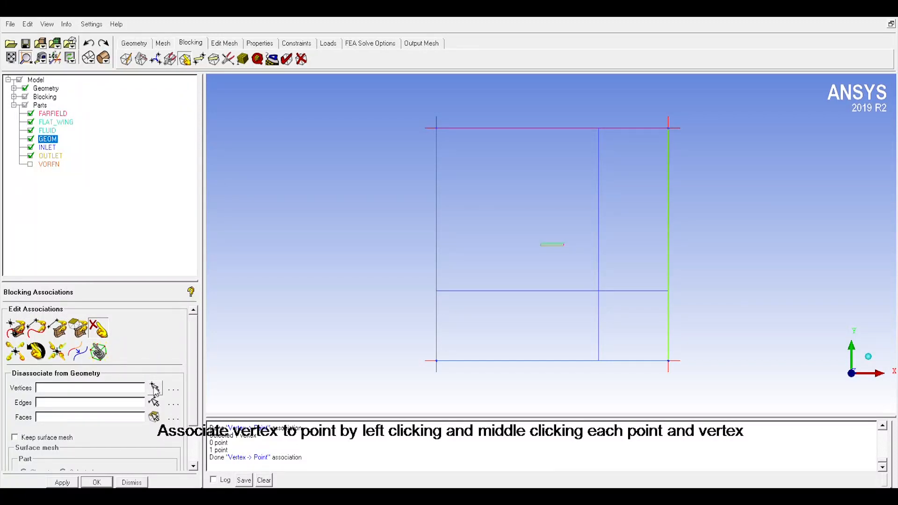
click(155, 388)
click(443, 137)
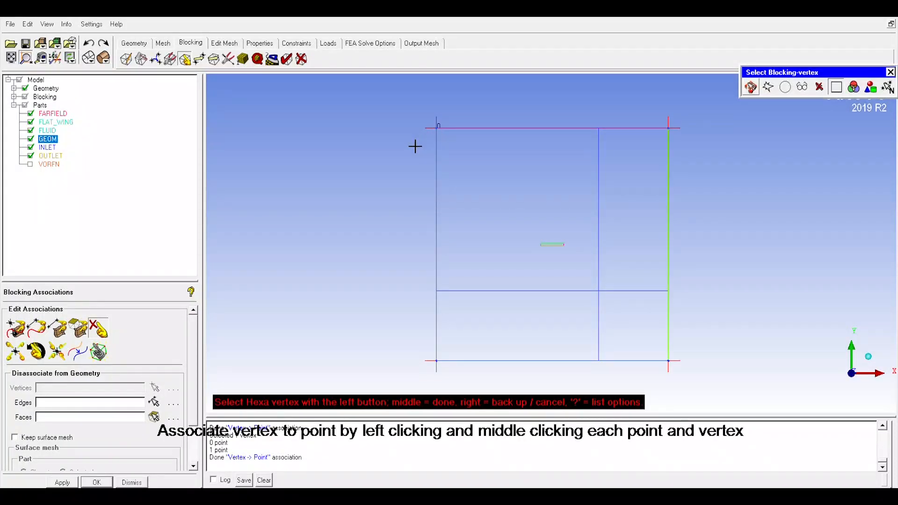
middle_click(414, 154)
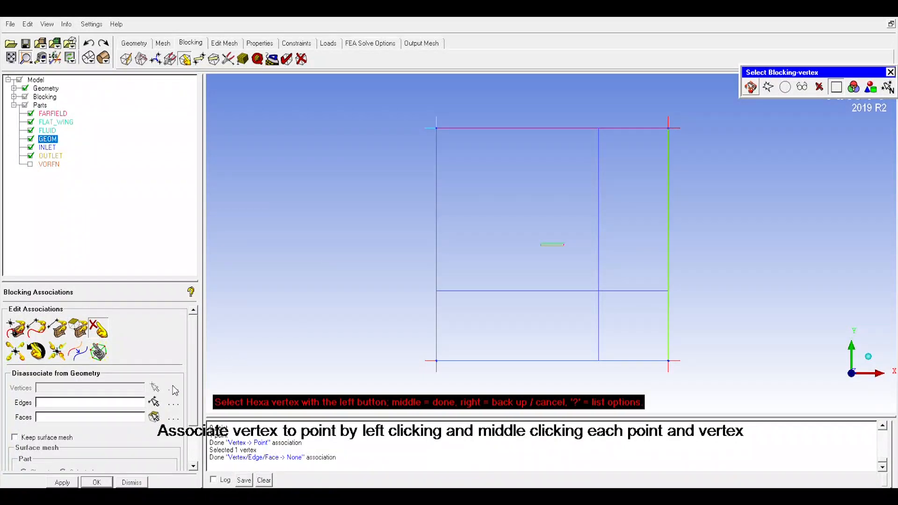
Step: Disassociate the block's left edge from the geometry
click(153, 402)
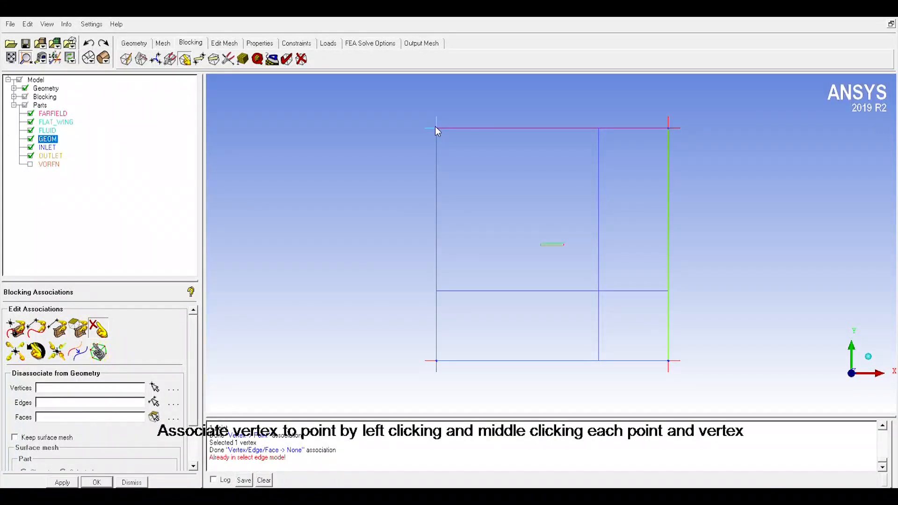
click(153, 402)
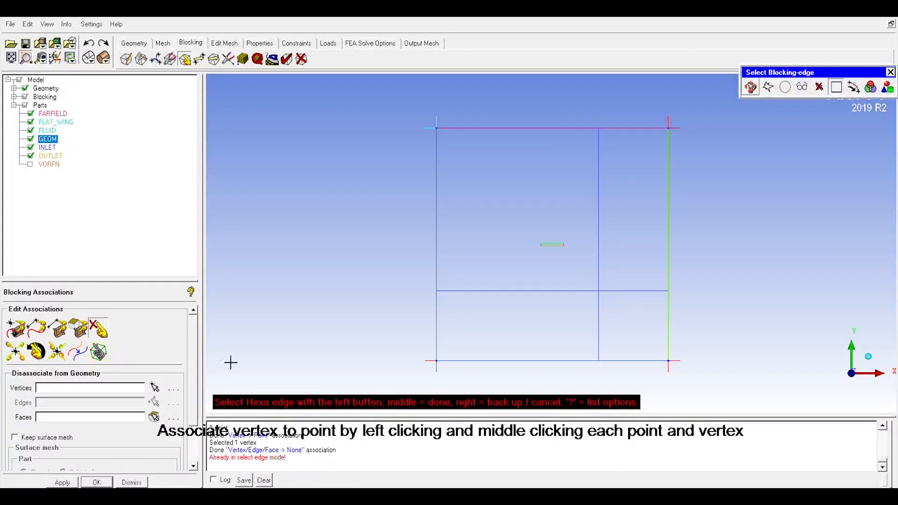
click(443, 137)
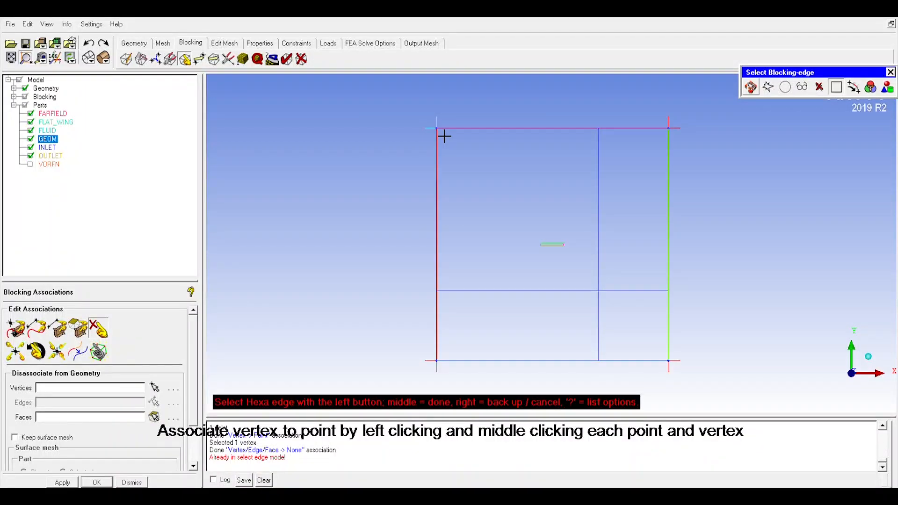
middle_click(442, 138)
click(420, 188)
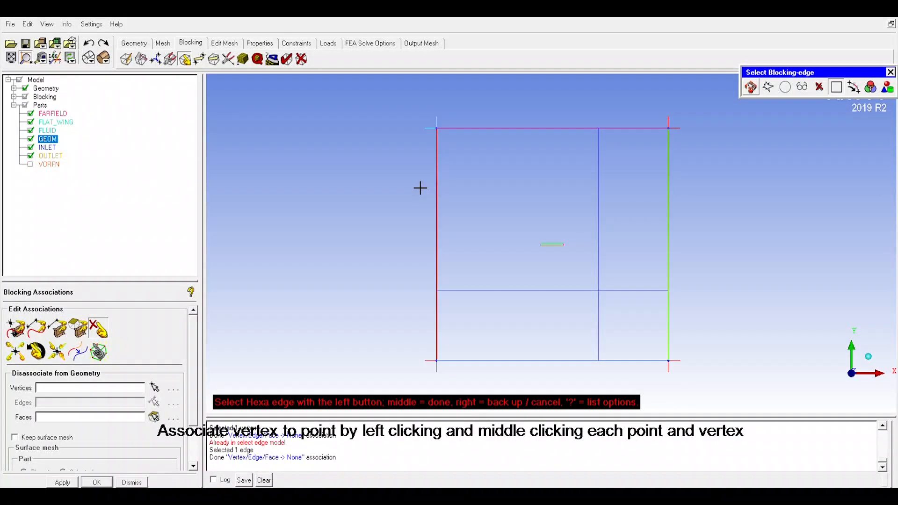
Step: Disassociate the block's upper-right vertex from the geometry
click(155, 387)
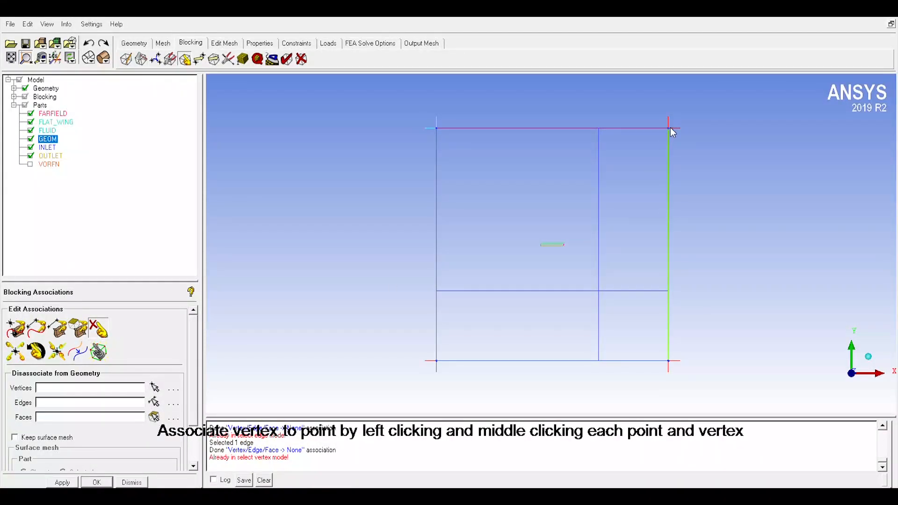
click(155, 388)
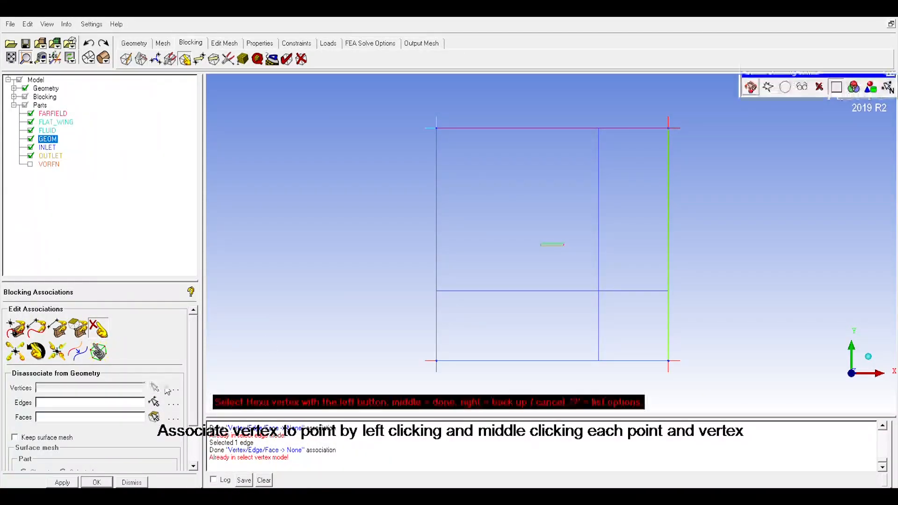
middle_click(694, 149)
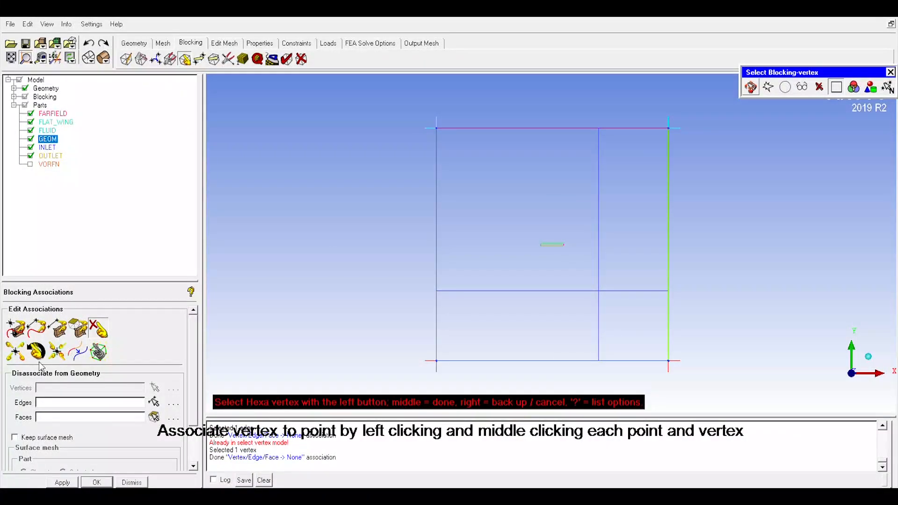
Step: Associate the block's upper-left vertex with the control volume's upper-left corner point again
click(15, 328)
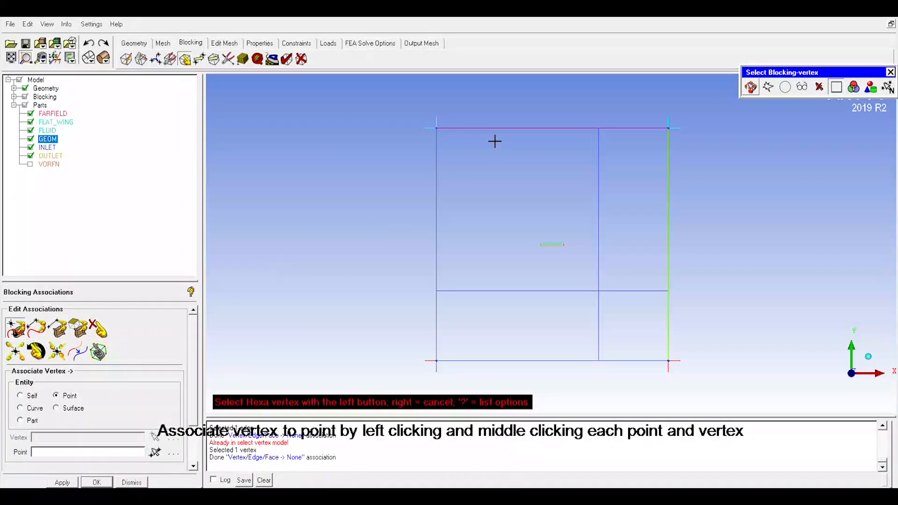
click(437, 133)
middle_click(417, 139)
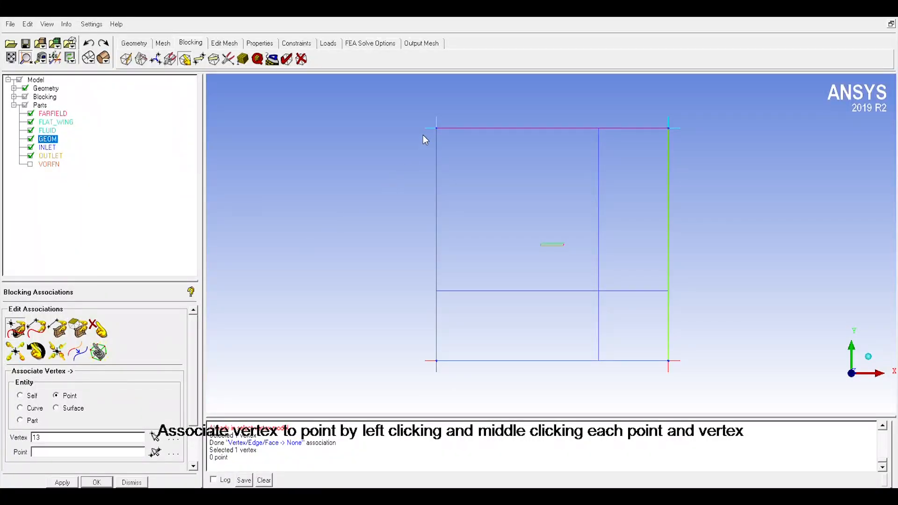
click(155, 452)
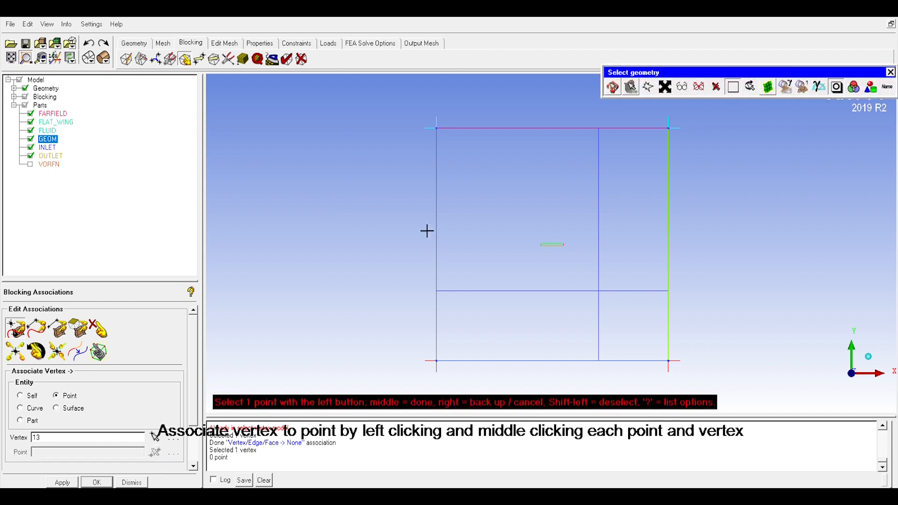
click(432, 133)
middle_click(209, 326)
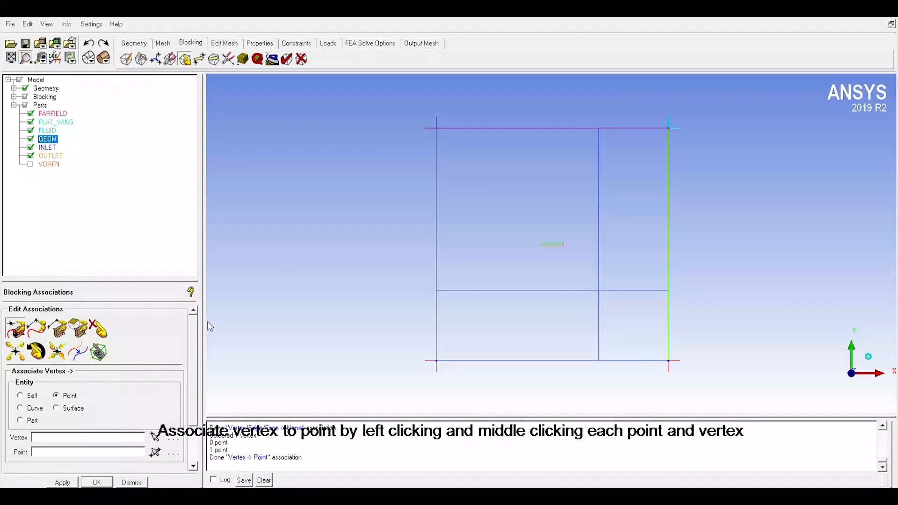
Step: Associate the block's upper-right vertex with the control volume's upper-right corner point
click(155, 436)
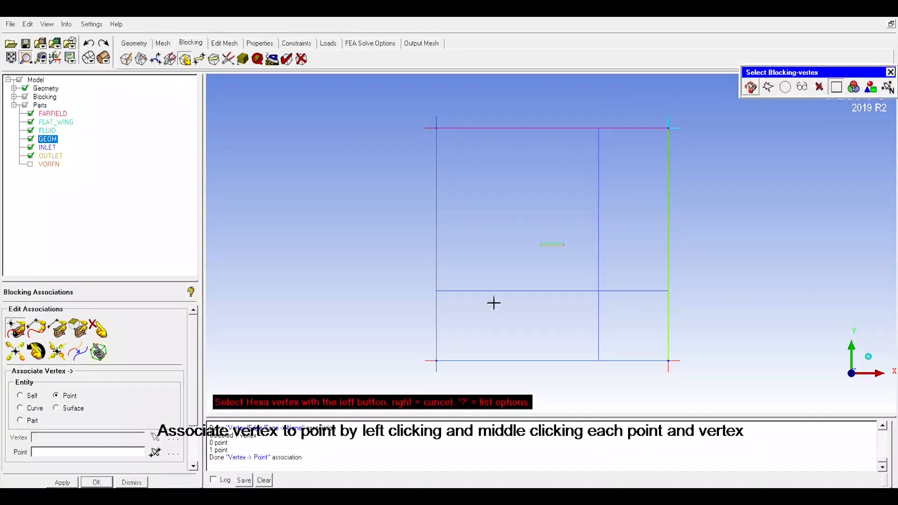
click(680, 135)
middle_click(686, 148)
click(156, 452)
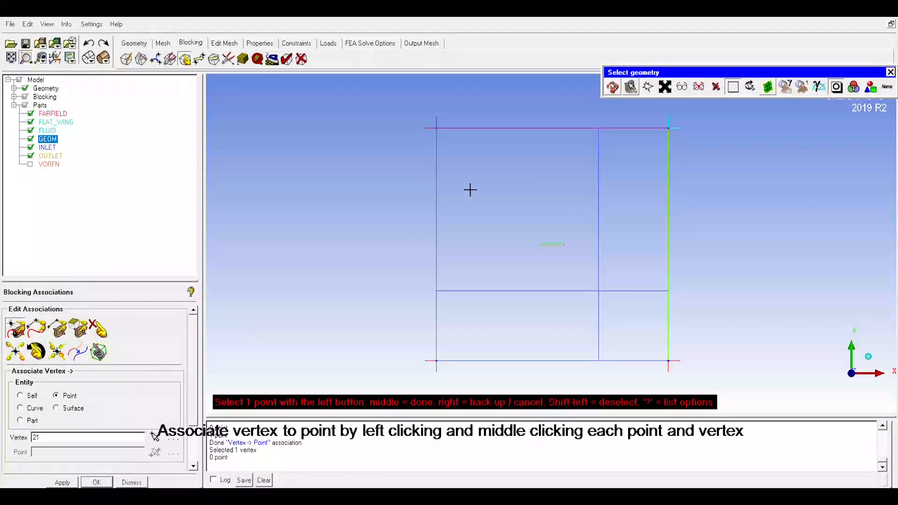
click(678, 135)
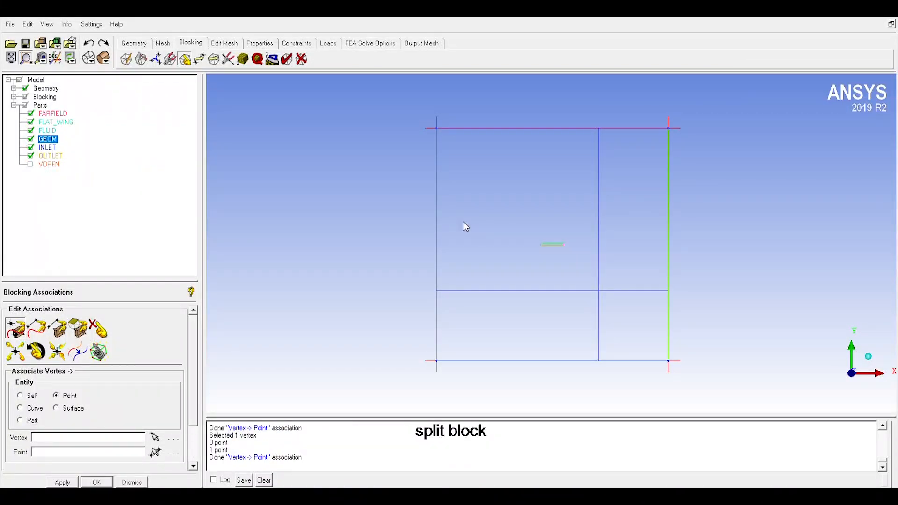
Step: Split the block vertically just left and just right of the plate, at split values of about 0.44 and 0.21
click(140, 59)
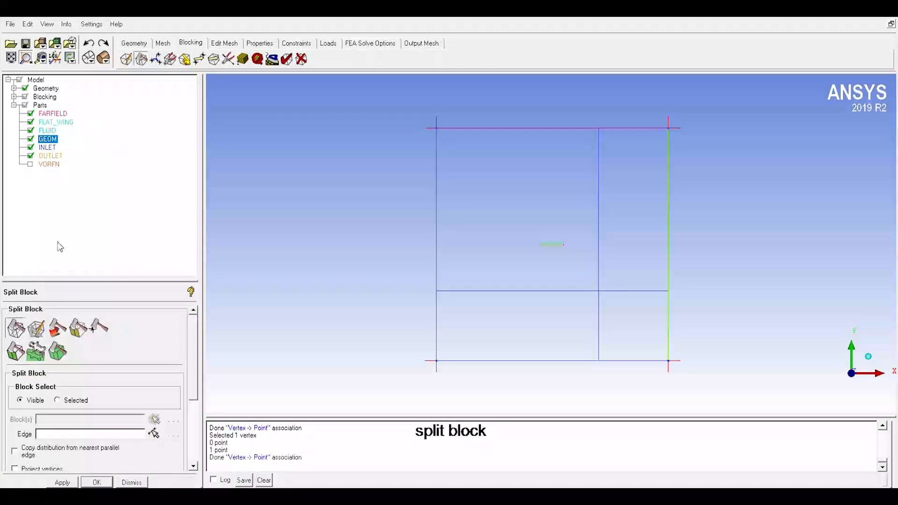
click(20, 330)
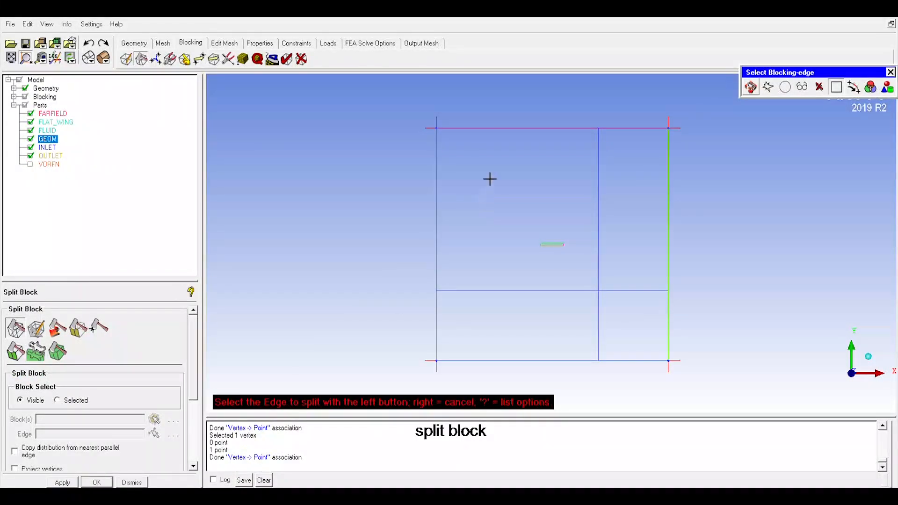
click(510, 129)
drag(515, 202, 547, 204)
middle_click(547, 204)
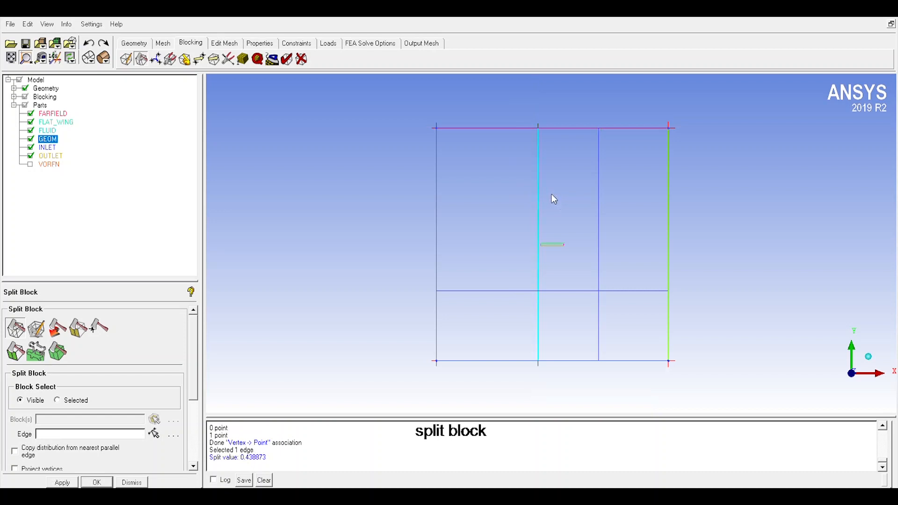
click(574, 130)
drag(572, 156, 565, 167)
middle_click(574, 176)
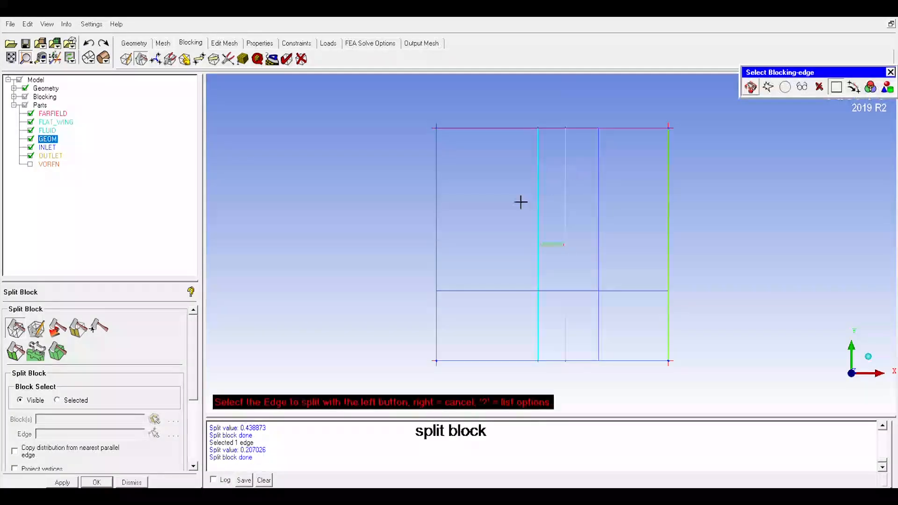
Step: Split the block horizontally just above and just below the plate, at split values of about 0.51 and 0.96
click(437, 236)
mouse_move(453, 237)
mouse_down()
mouse_move(445, 230)
mouse_move(461, 261)
mouse_move(459, 252)
mouse_up()
middle_click(458, 253)
click(445, 260)
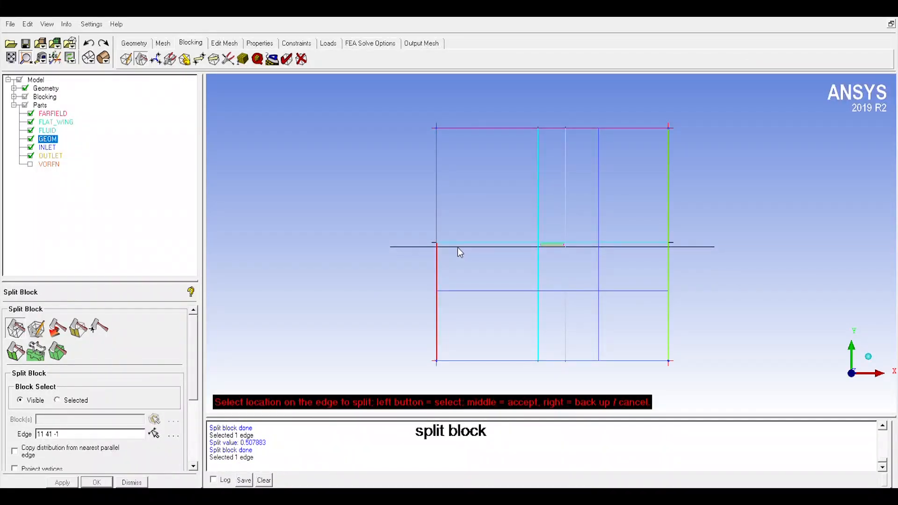
middle_click(459, 262)
Step: Associate the block edge above the plate with the plate's top curve, with Project vertices enabled
scroll(567, 275, down, 1)
scroll(567, 275, up, 5)
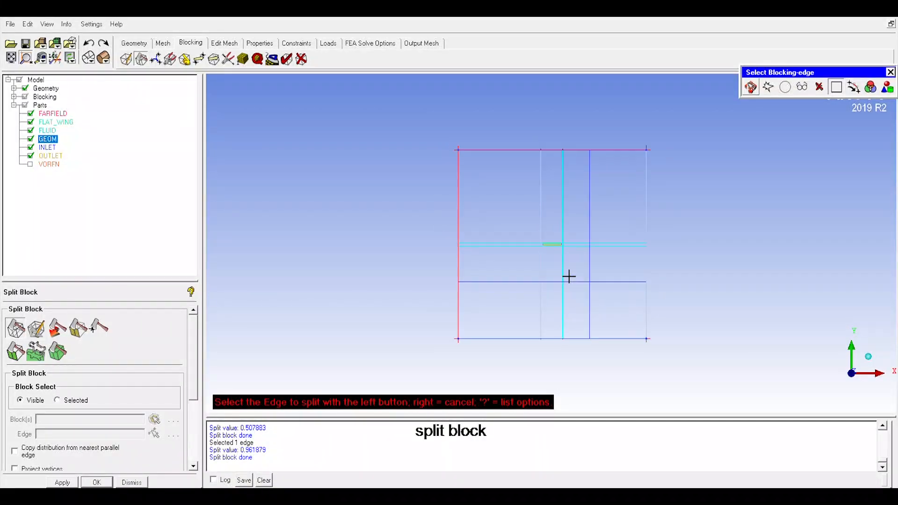
scroll(592, 260, up, 10)
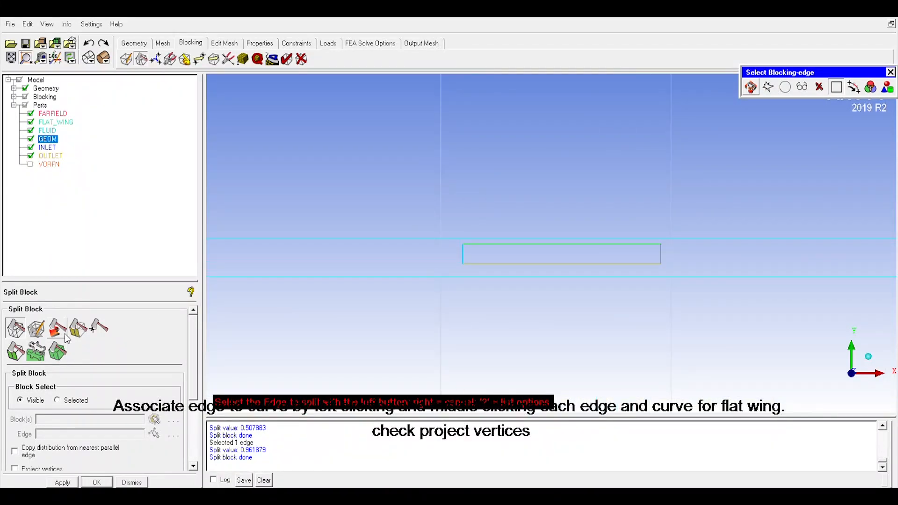
click(185, 59)
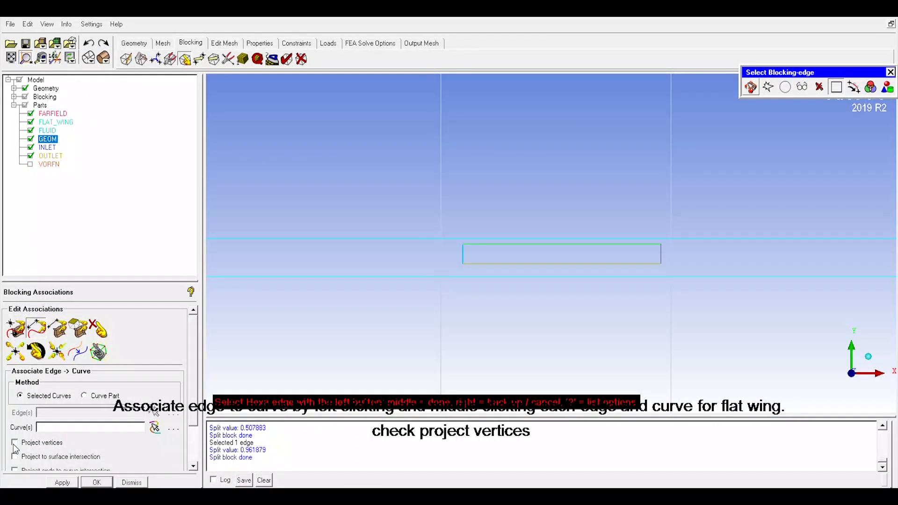
click(14, 443)
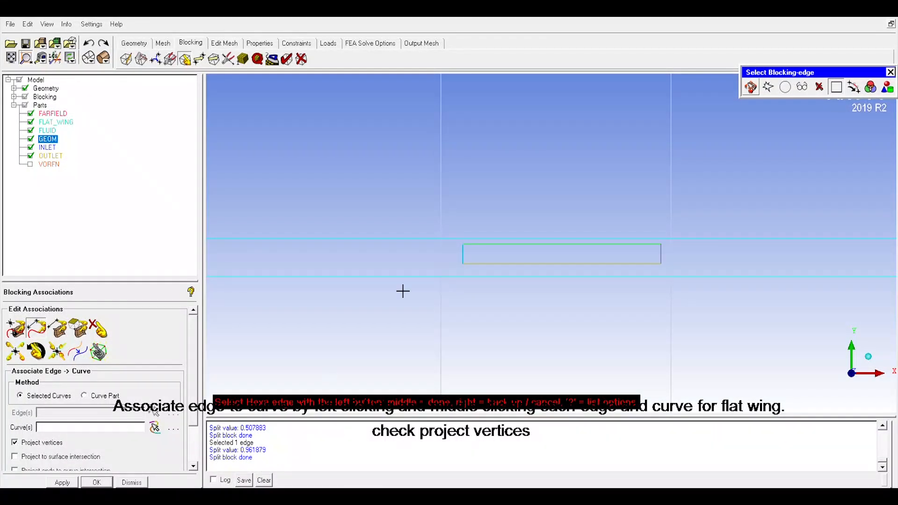
click(498, 247)
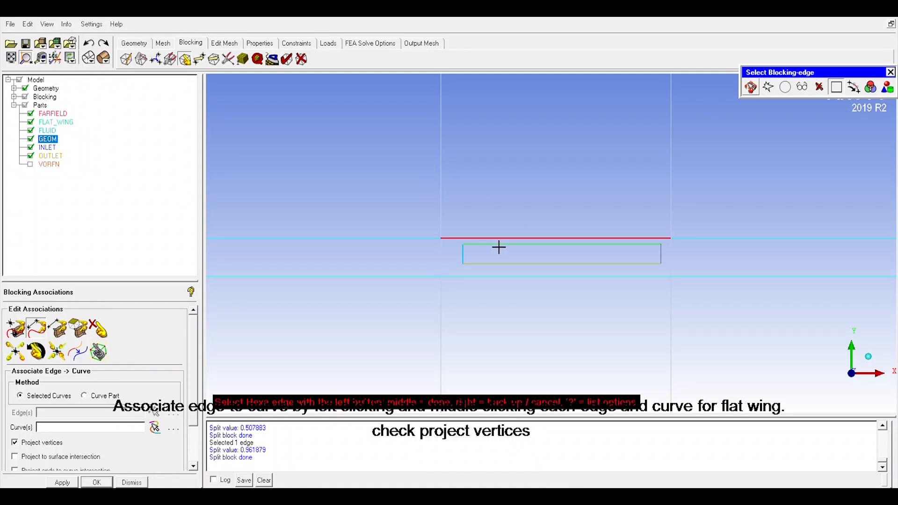
middle_click(521, 233)
click(516, 255)
middle_click(533, 217)
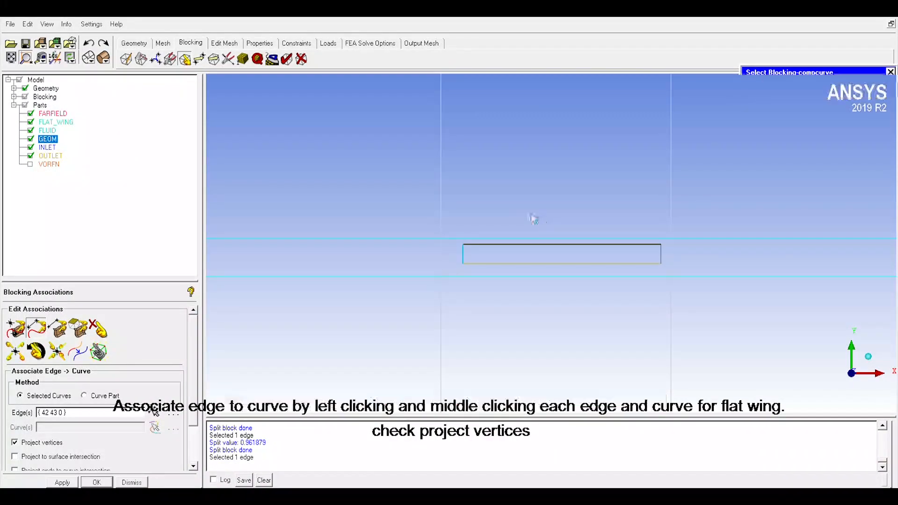
Step: Associate the short block edge left of the plate with the plate's left curve
click(452, 266)
middle_click(452, 265)
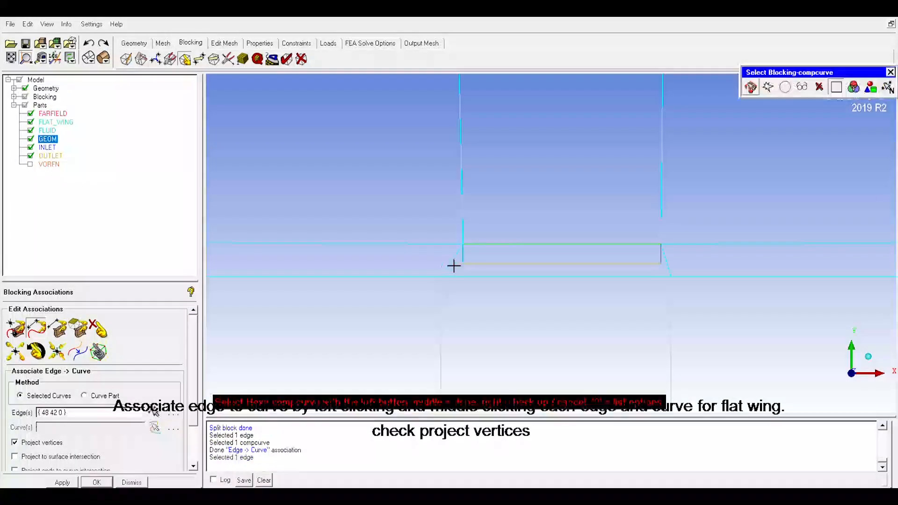
click(479, 264)
middle_click(476, 270)
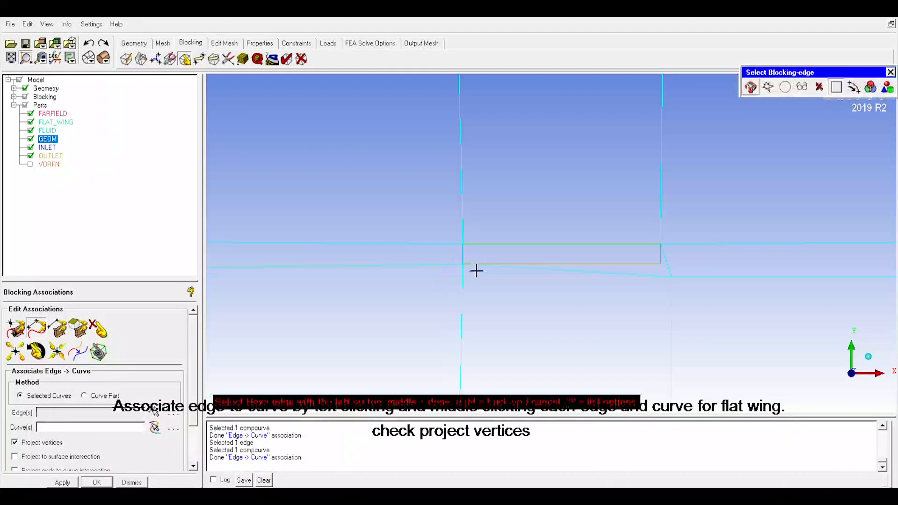
Step: Associate the block edge below the plate with the plate's bottom curve
click(513, 276)
middle_click(516, 289)
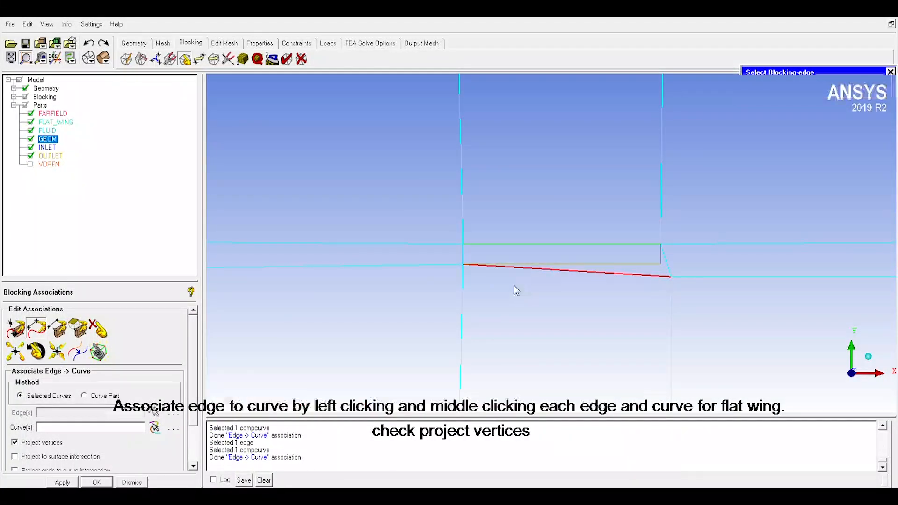
click(537, 265)
middle_click(540, 267)
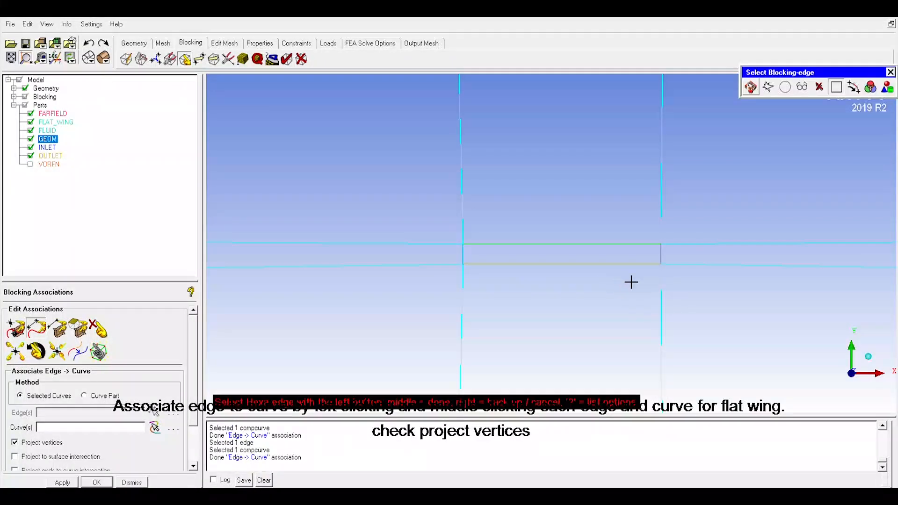
Step: Associate the short block edge right of the plate with the plate's right curve
click(668, 263)
middle_click(685, 262)
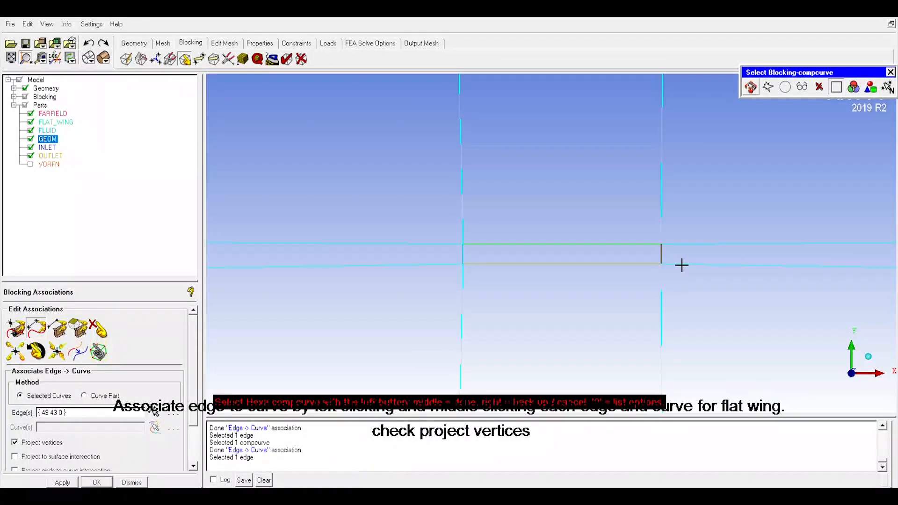
click(681, 265)
middle_click(645, 267)
Step: Associate the three block edges along the control volume's left side with its left boundary curve
scroll(477, 313, down, 5)
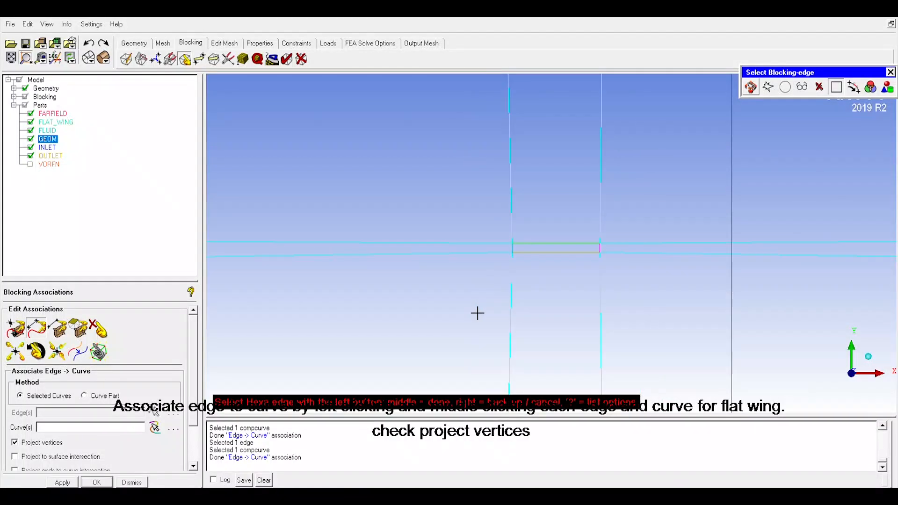
click(323, 204)
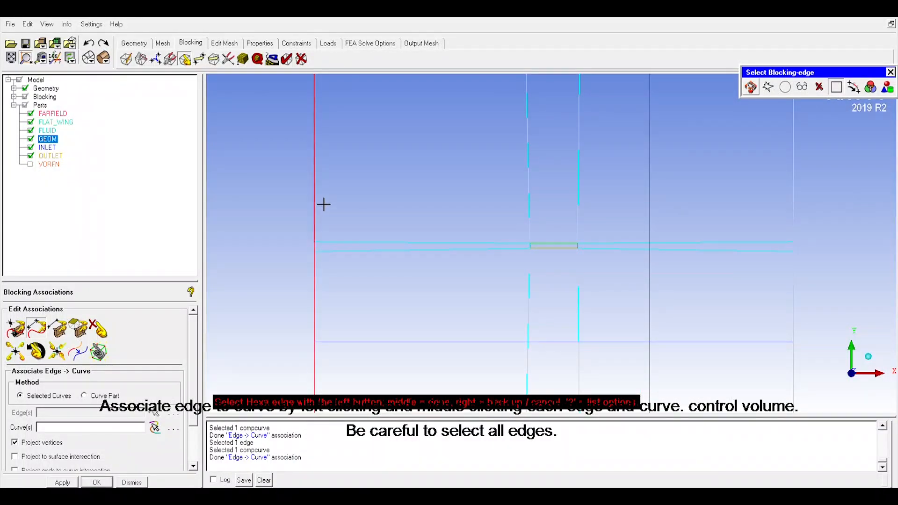
click(324, 256)
click(326, 295)
middle_click(267, 282)
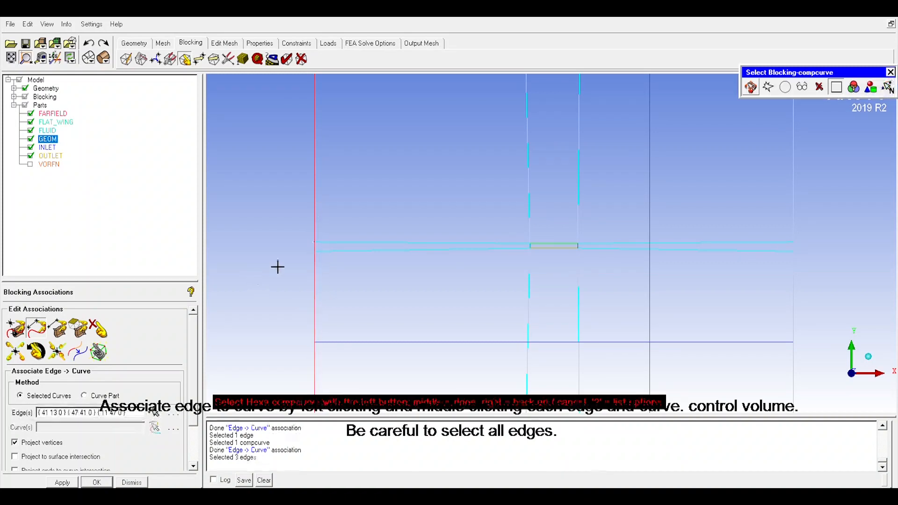
click(322, 214)
middle_click(288, 256)
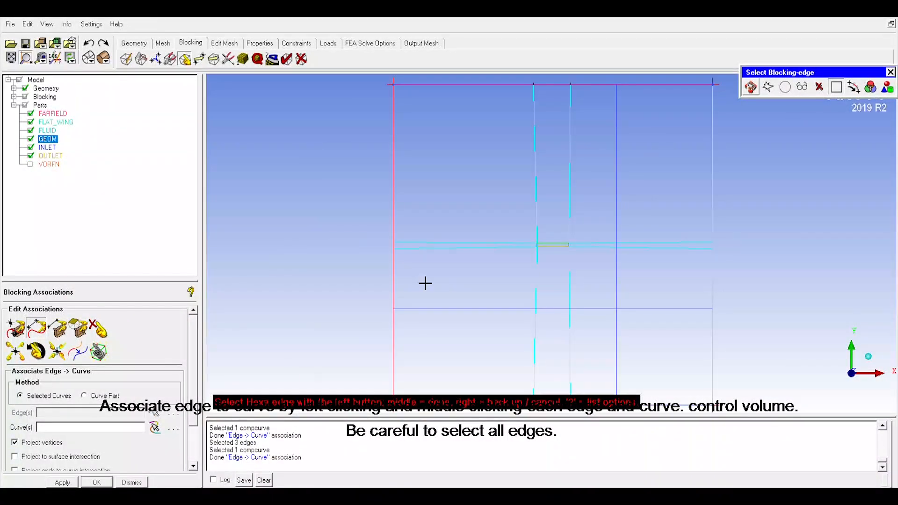
Step: Associate the three block edges along the control volume's top side with its top boundary curve
click(504, 122)
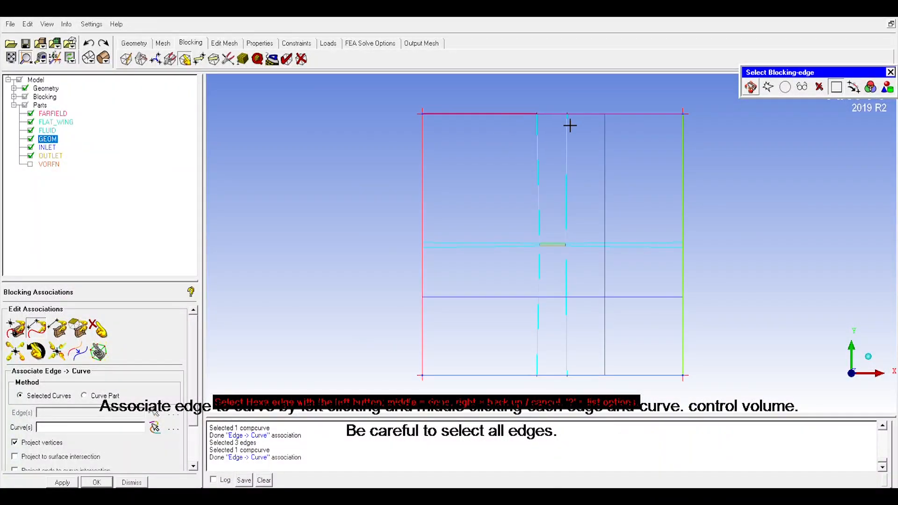
click(562, 123)
click(602, 124)
middle_click(526, 143)
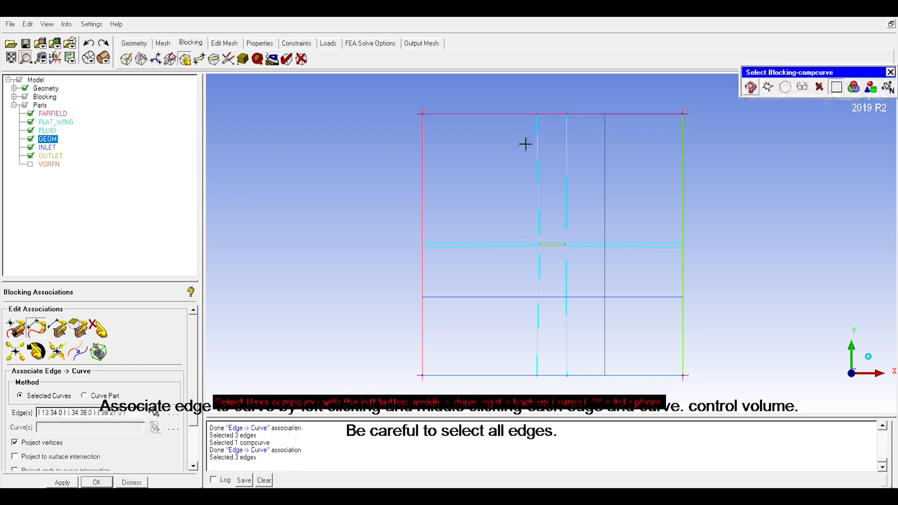
click(547, 123)
middle_click(553, 115)
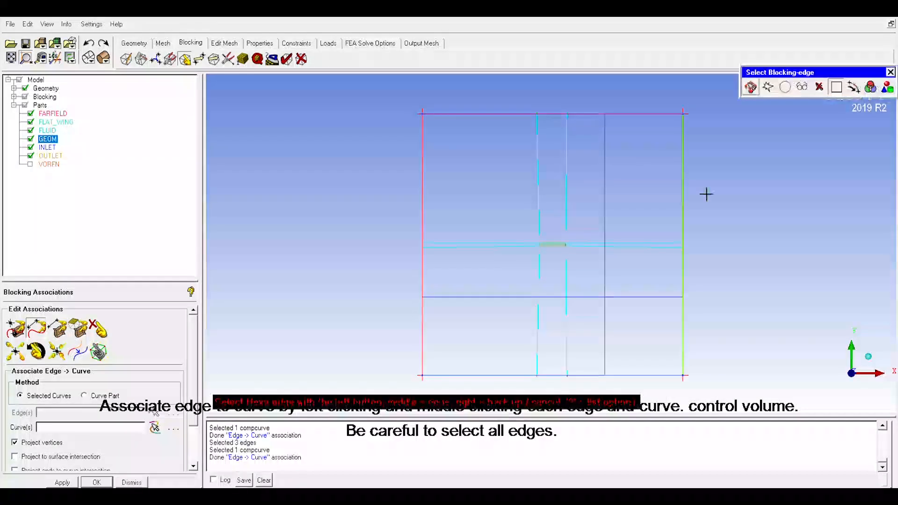
Step: Associate the three block edges along the control volume's right side with its right boundary curve
click(691, 215)
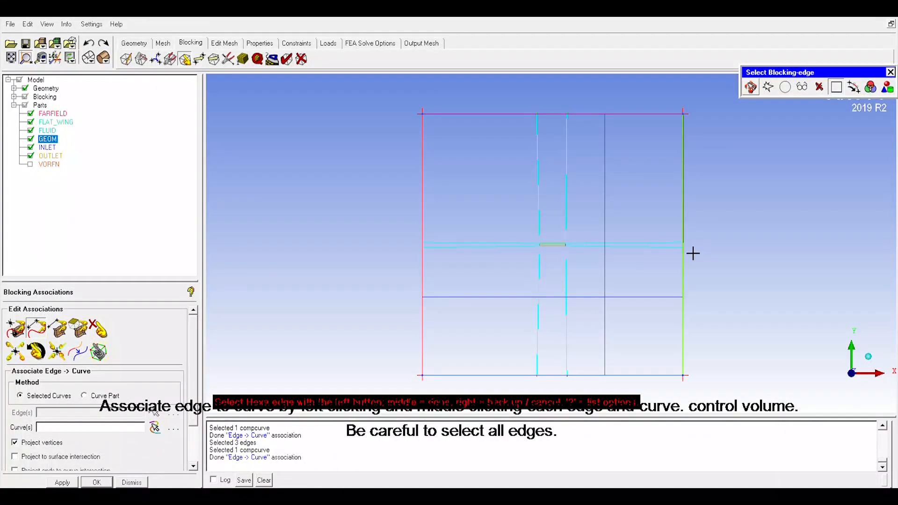
click(692, 285)
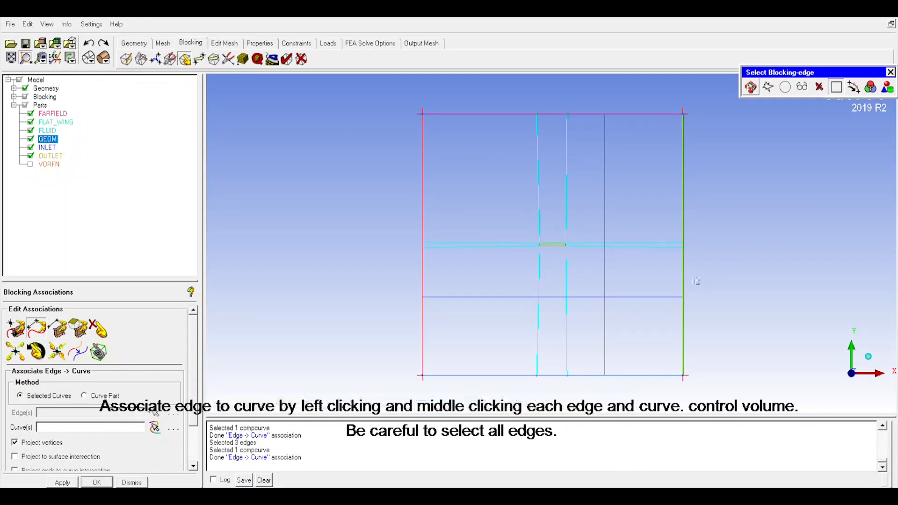
middle_click(695, 280)
click(692, 226)
middle_click(721, 260)
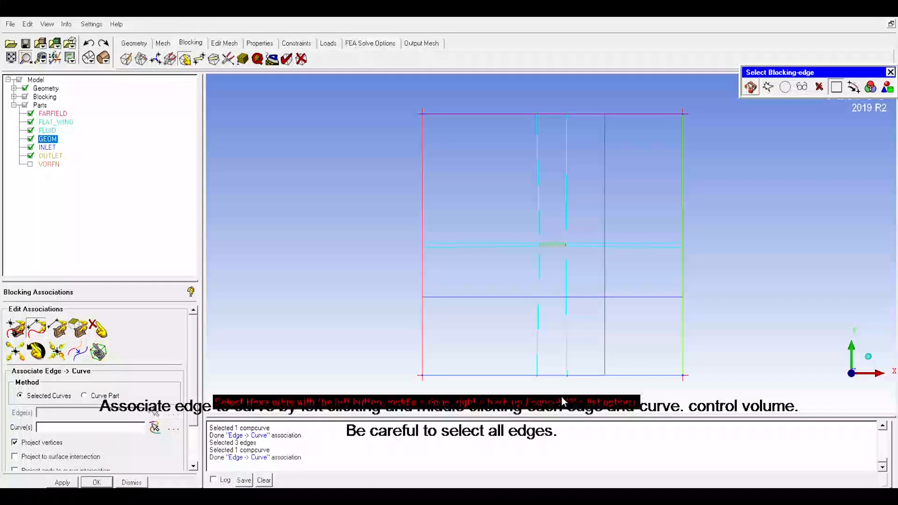
Step: Associate the three block edges along the control volume's bottom side with its bottom boundary curve and close the association settings
click(508, 384)
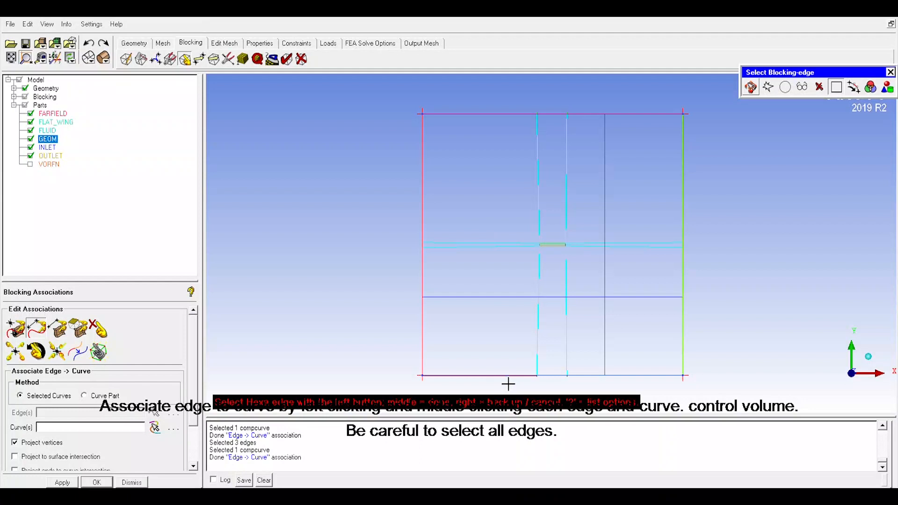
click(565, 381)
click(617, 382)
middle_click(589, 362)
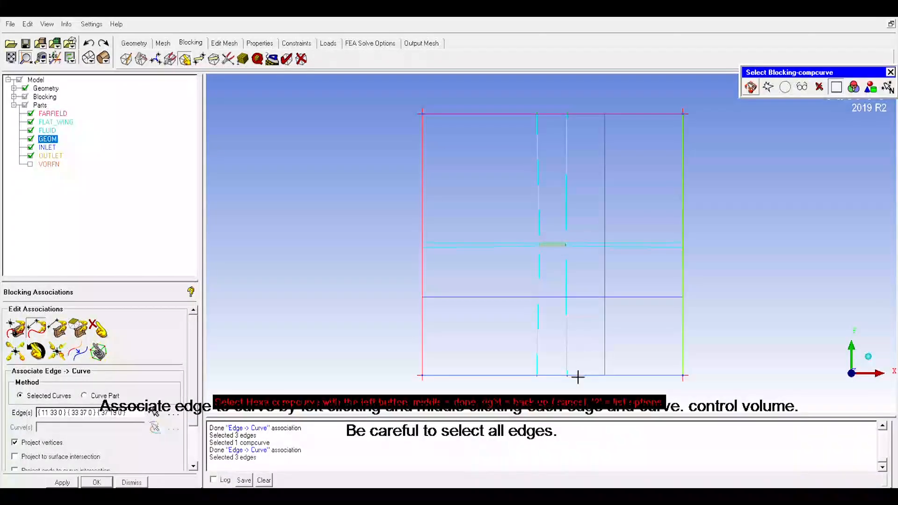
click(572, 377)
middle_click(596, 364)
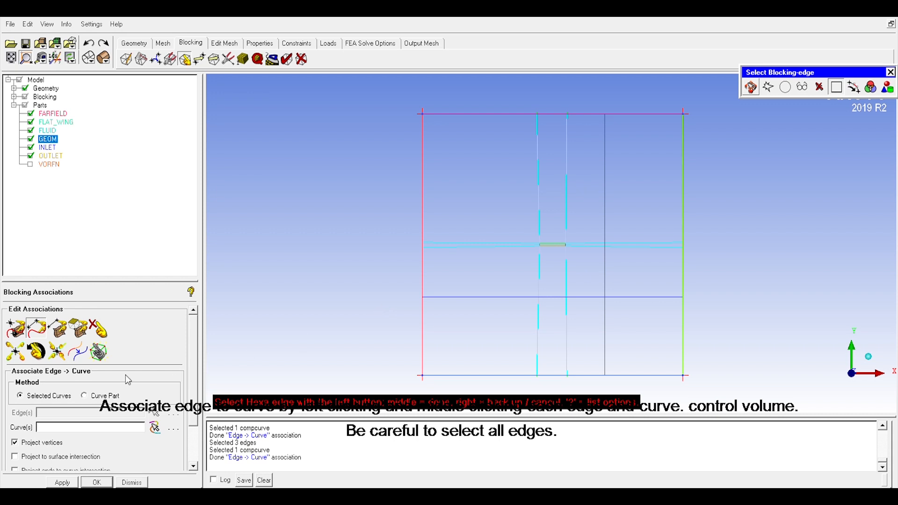
click(112, 484)
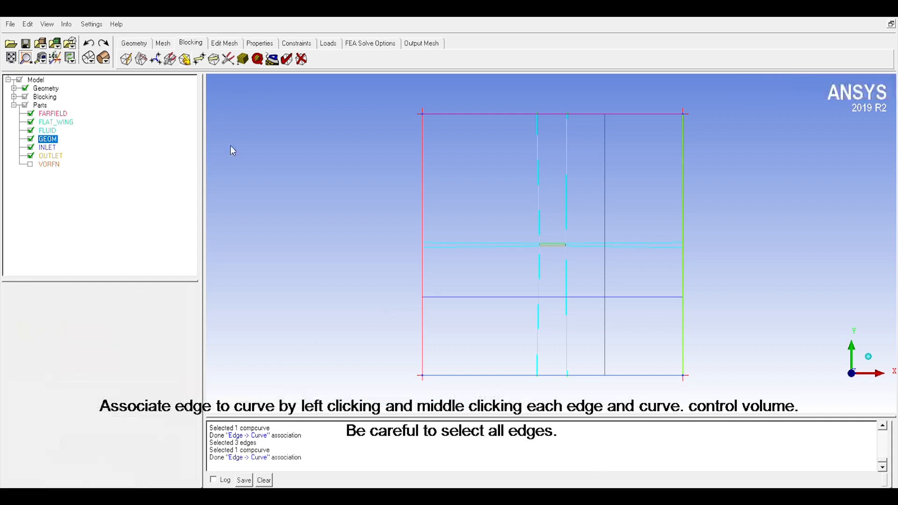
Step: Open the edge pre-mesh parameters and enable Copy Parameters with the To All Parallel Edges method
click(243, 59)
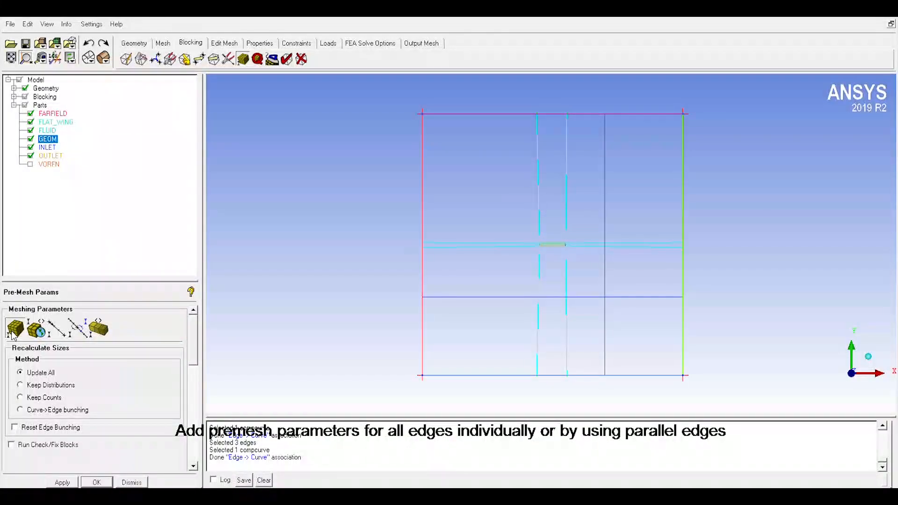
click(54, 329)
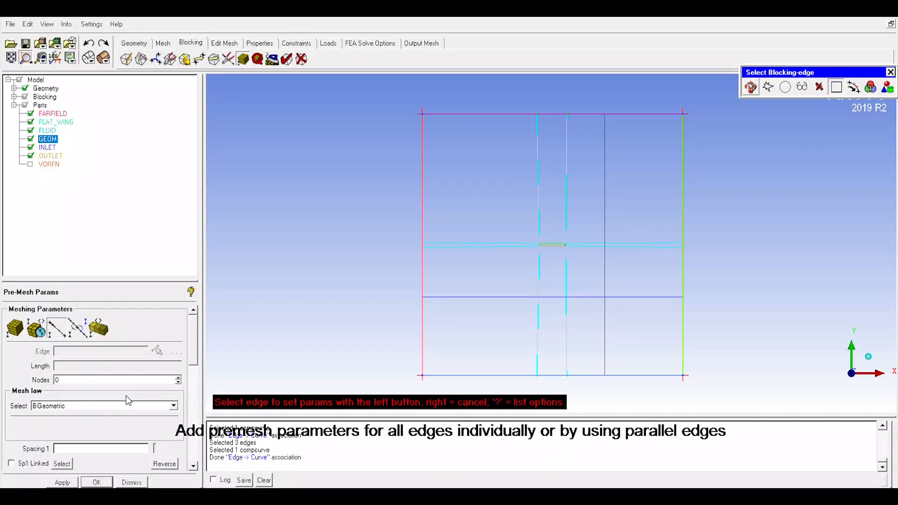
drag(67, 389, 0, 381)
drag(194, 340, 197, 402)
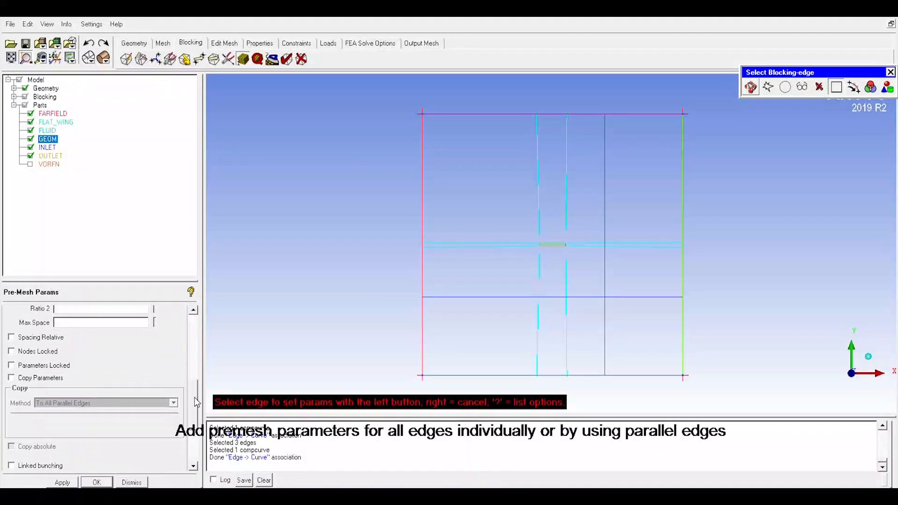
click(11, 378)
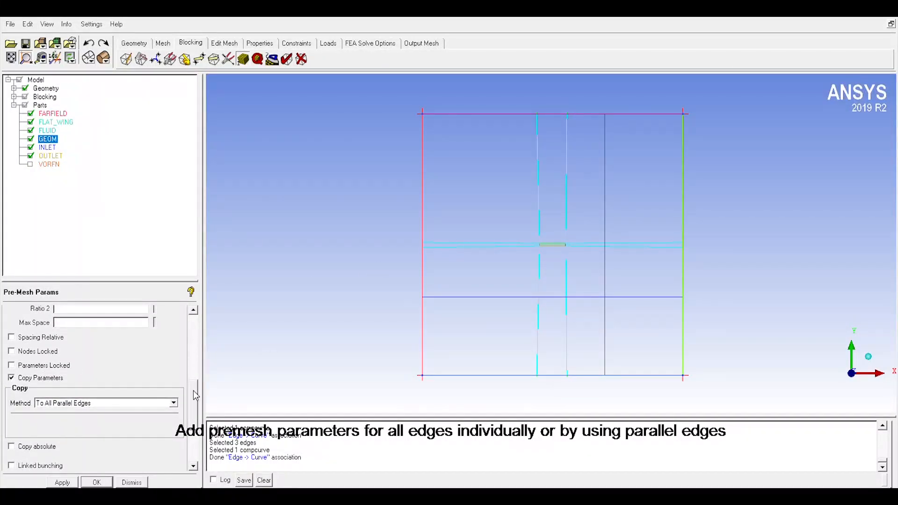
drag(193, 390, 193, 327)
Step: Set the node count for the vertical block edge above the plate's left end and apply it to its parallel edges
click(157, 352)
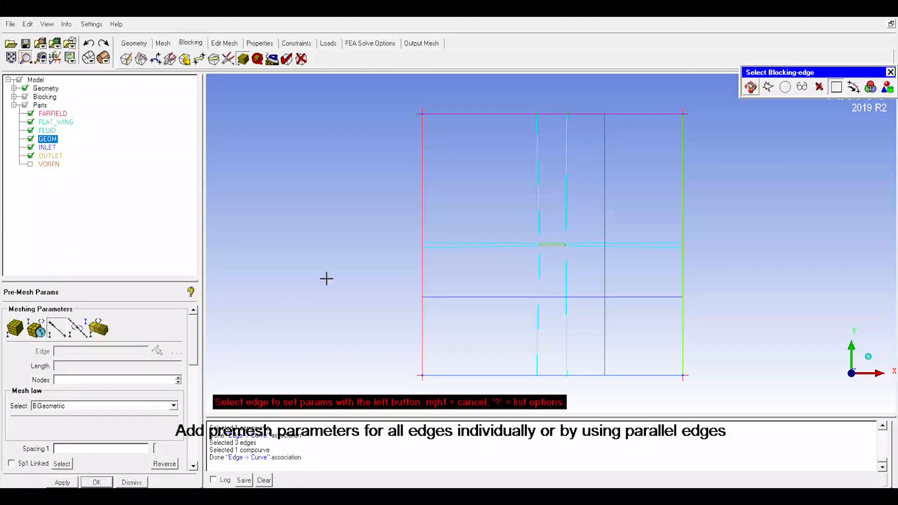
click(538, 185)
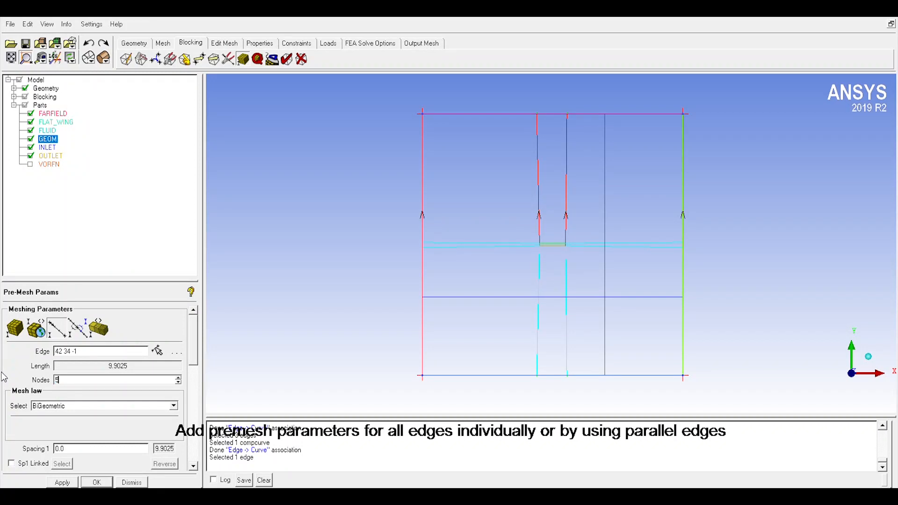
click(63, 482)
Step: Set 50 nodes on the horizontal block edge left of the plate and its parallel edges
click(57, 328)
click(486, 244)
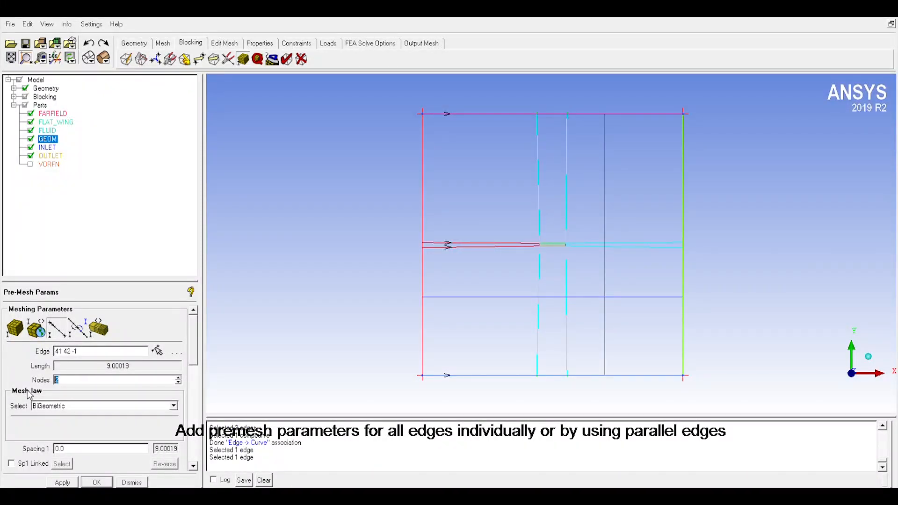
text(50)
Step: Set 50 nodes on the vertical block edge below the plate's left end and its parallel edges
click(58, 332)
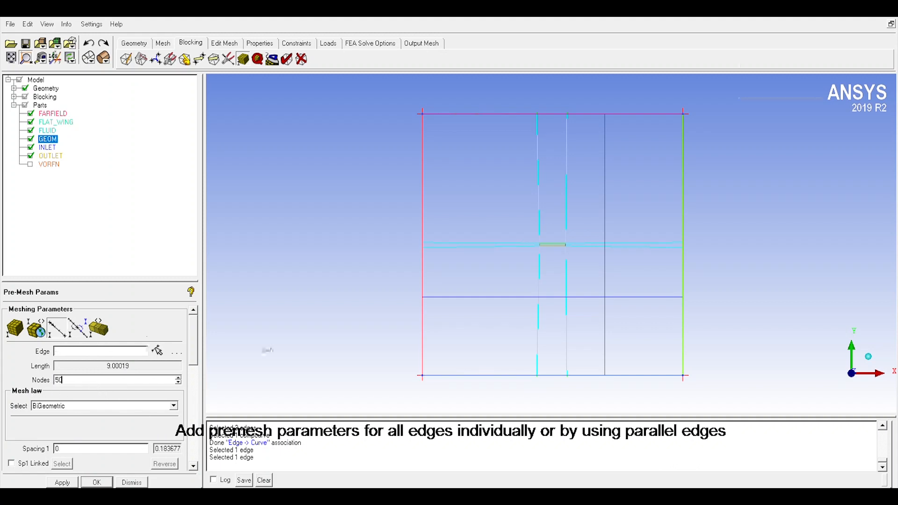
click(541, 311)
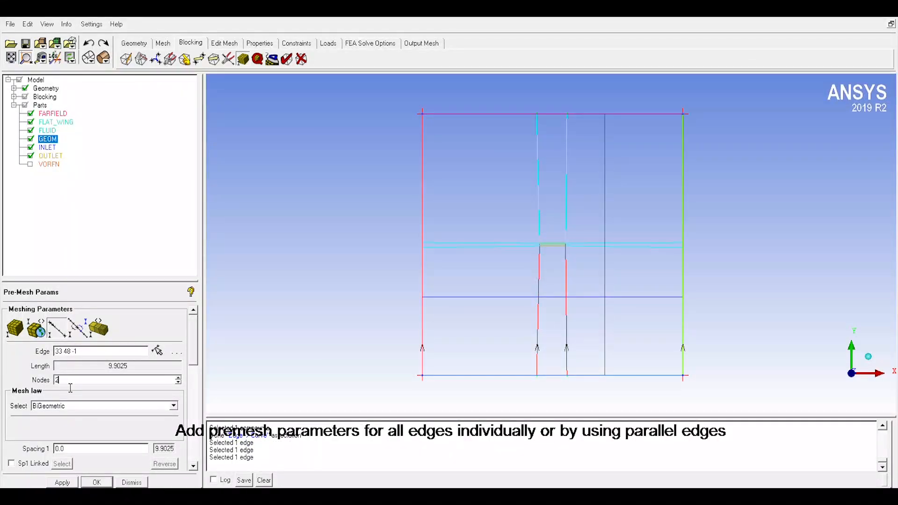
drag(70, 383, 3, 383)
text(50)
click(75, 483)
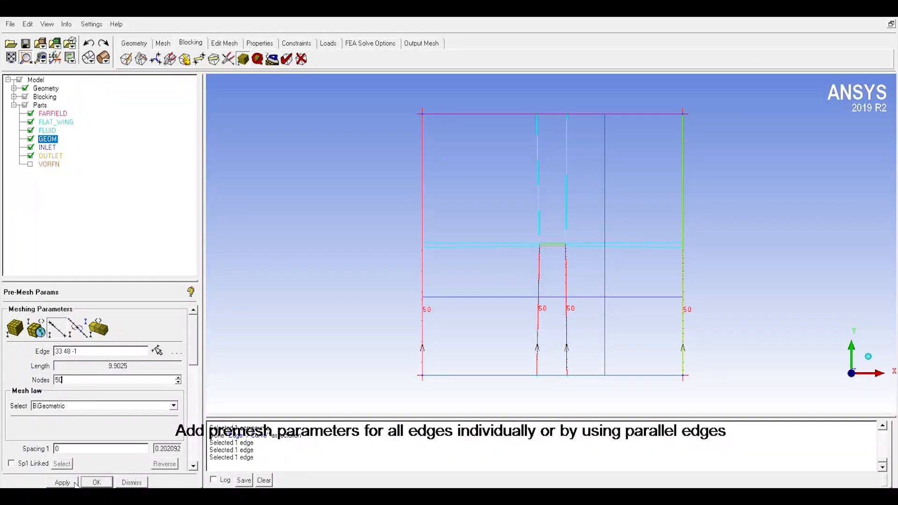
Step: Set 50 nodes on the horizontal block edge right of the plate and its parallel edges
click(57, 326)
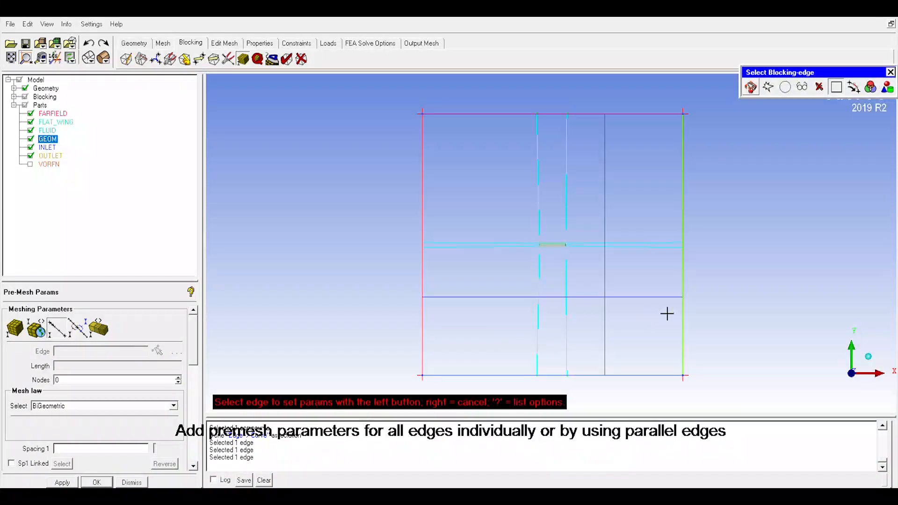
click(659, 248)
drag(67, 382, 1, 382)
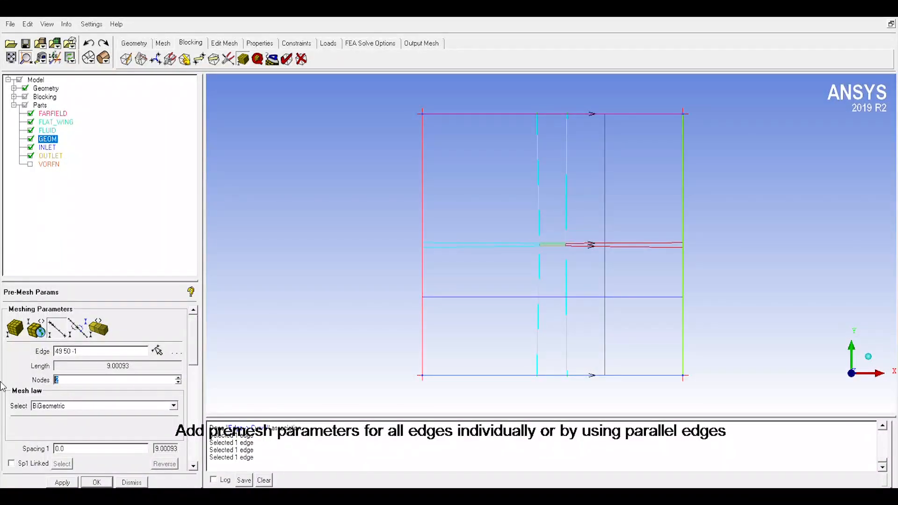
text(50)
Step: Set 30 nodes on the plate's long horizontal edges
click(55, 325)
scroll(497, 336, down, 3)
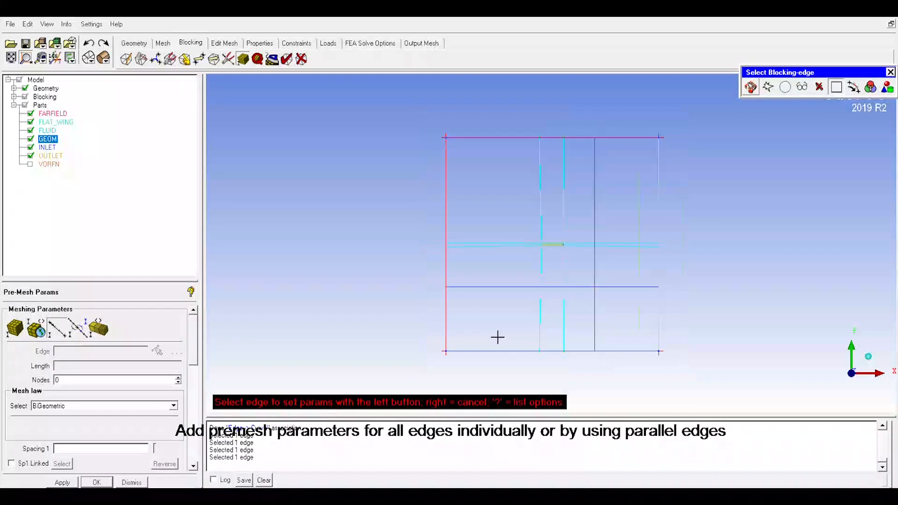
scroll(558, 283, up, 5)
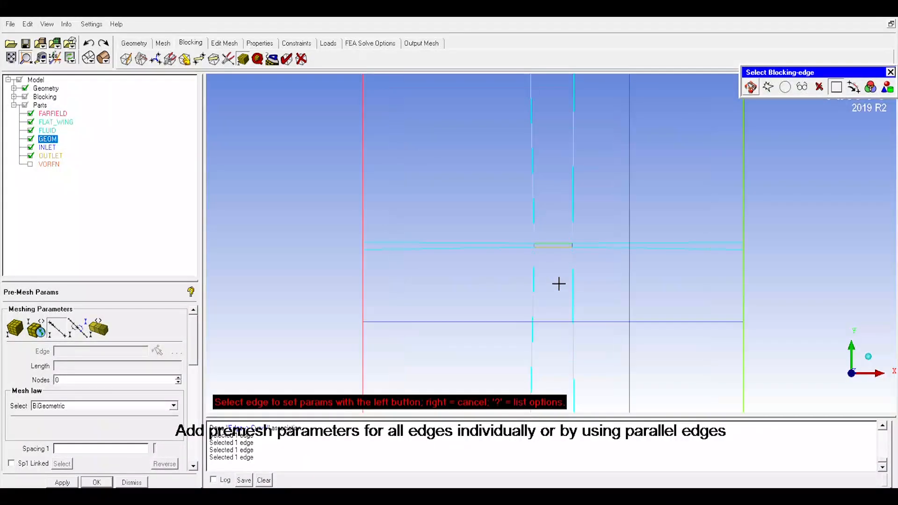
click(557, 247)
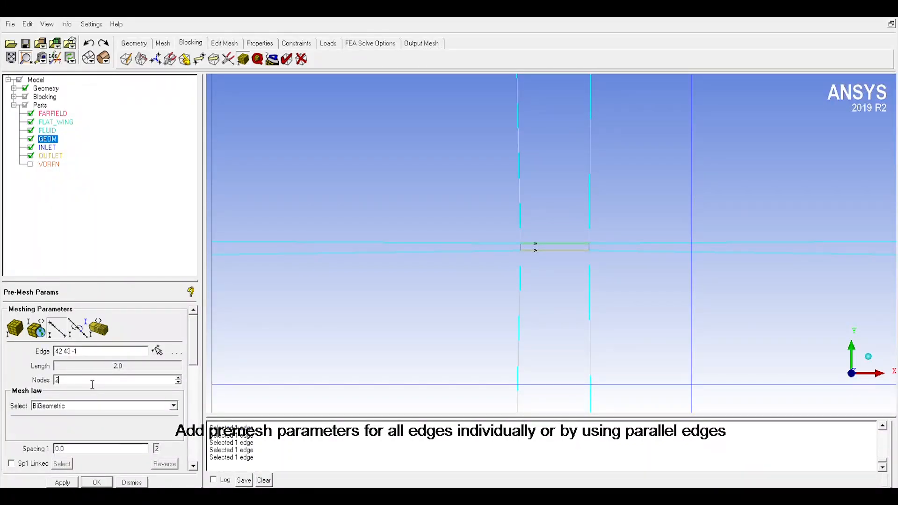
click(56, 483)
drag(76, 387, 34, 384)
text(30)
key(Return)
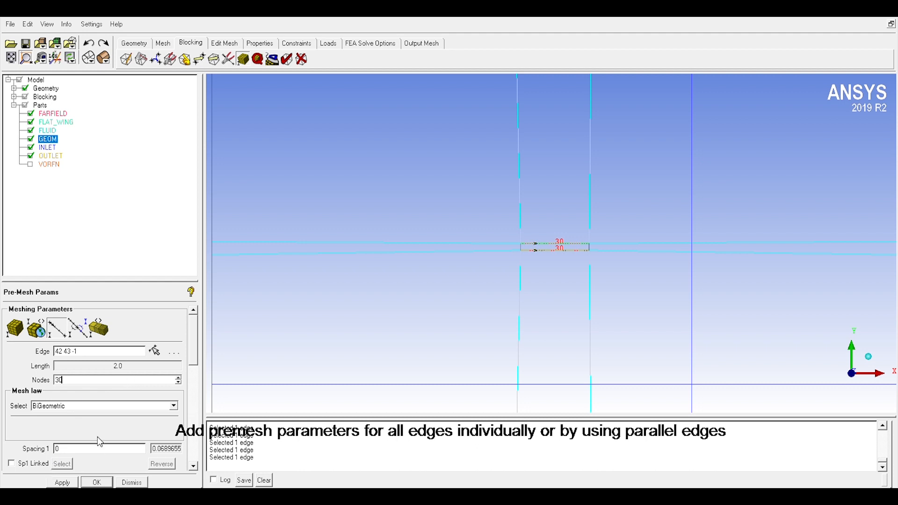
Step: Set 10 nodes on the plate's short vertical edges and close the pre-mesh parameters
click(61, 334)
scroll(565, 269, up, 3)
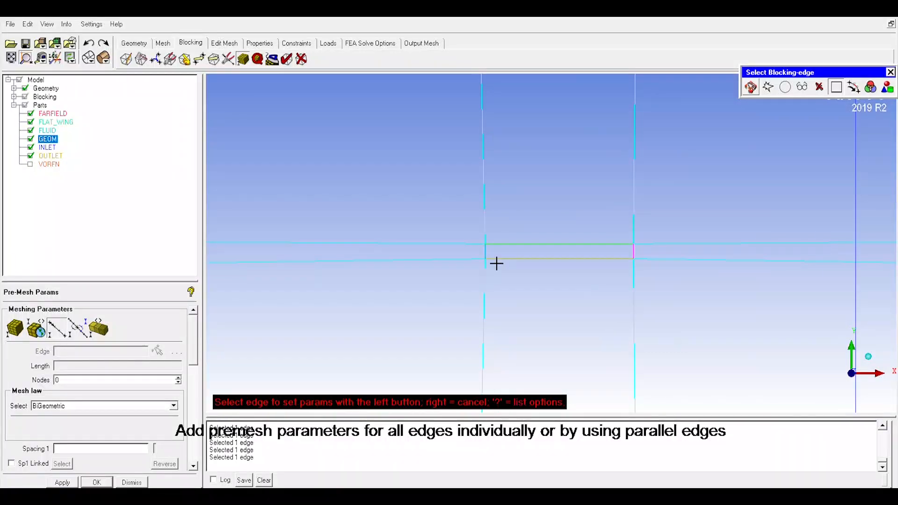
click(495, 260)
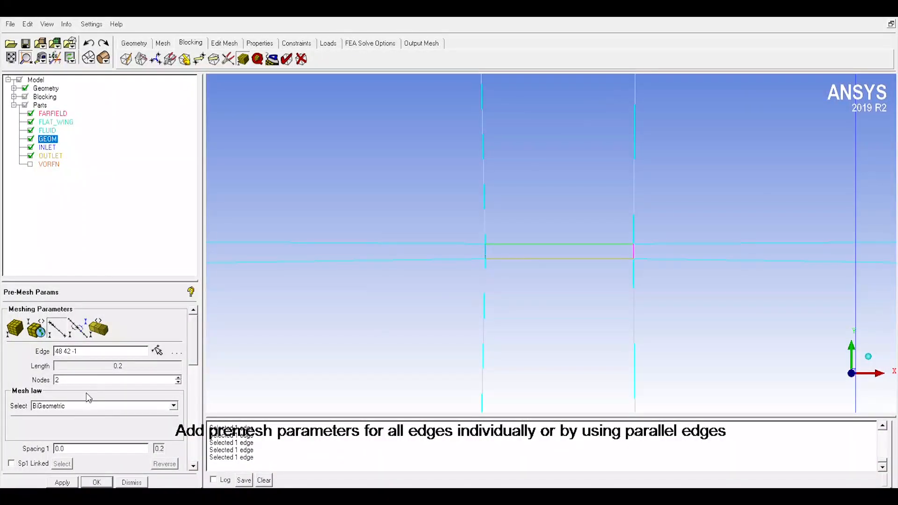
drag(72, 382, 16, 388)
text(10)
click(71, 483)
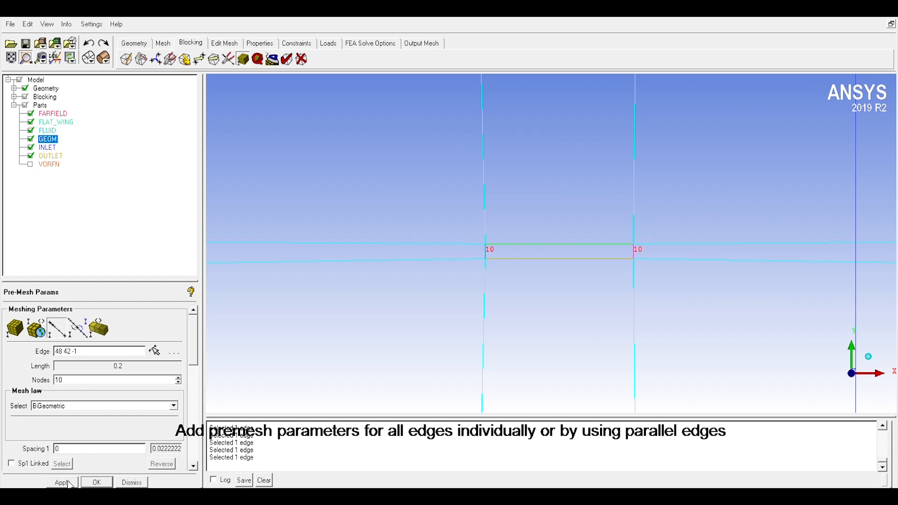
click(97, 482)
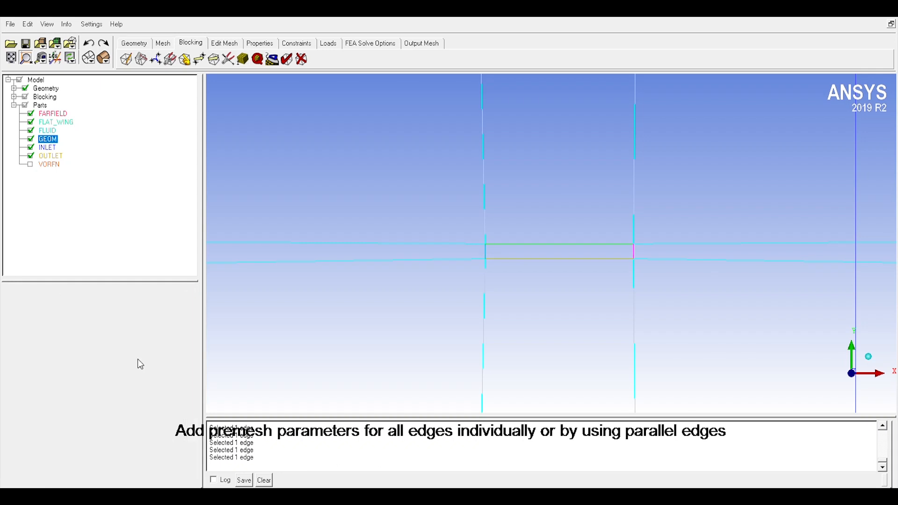
Step: Compute and display the pre-mesh of the whole blocking
scroll(482, 338, down, 5)
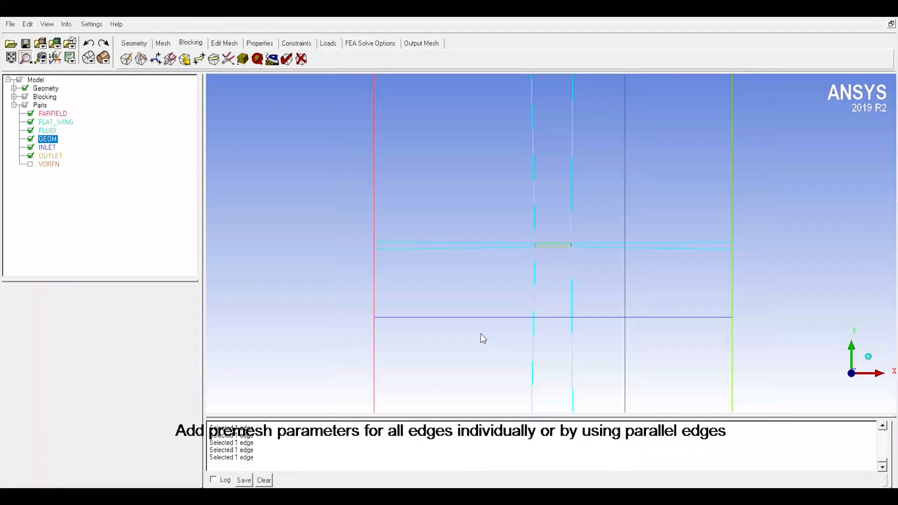
scroll(481, 338, down, 4)
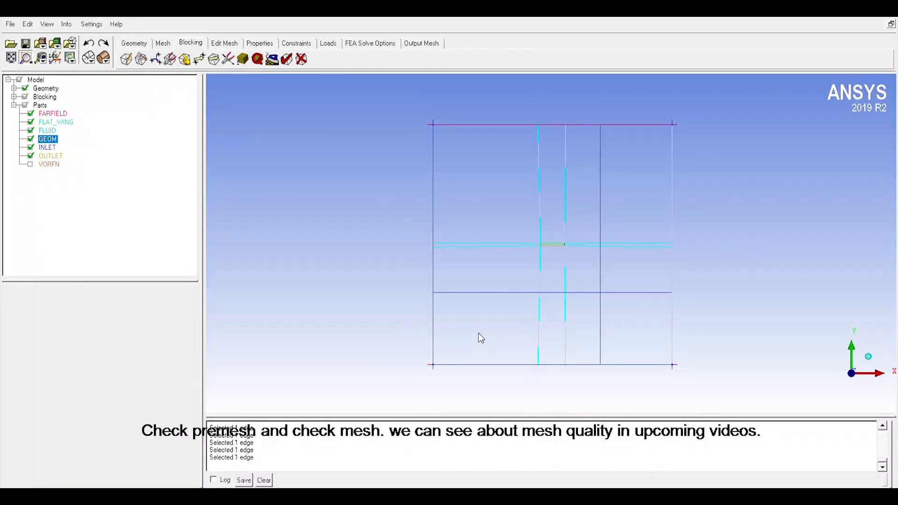
click(13, 97)
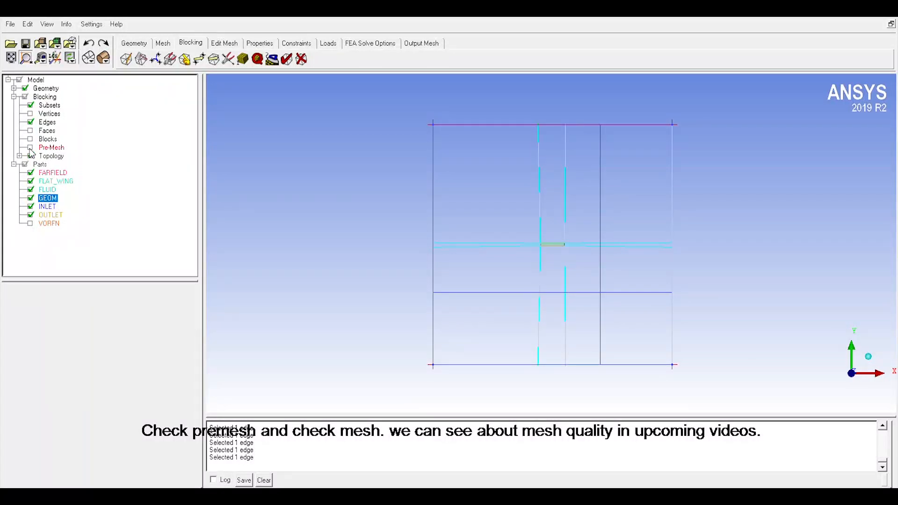
click(31, 147)
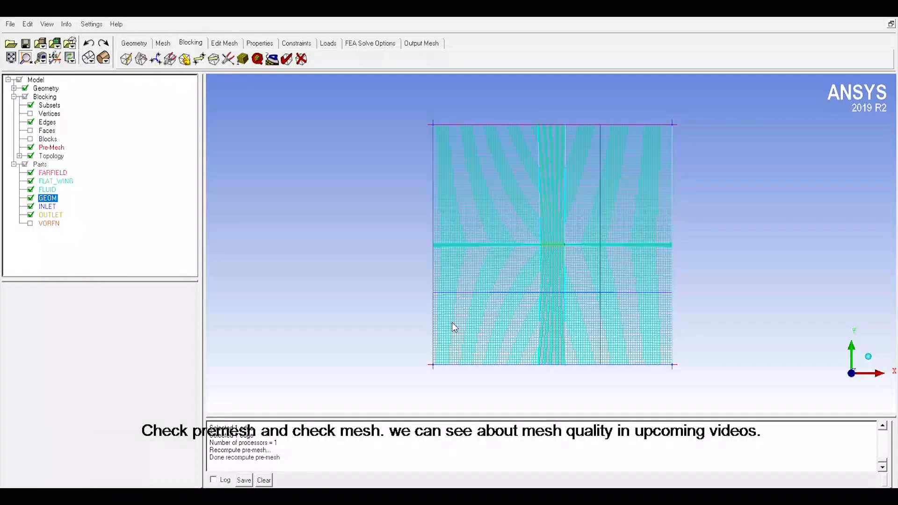
Step: Delete the block inside the flat plate
scroll(530, 290, down, 2)
scroll(530, 291, up, 5)
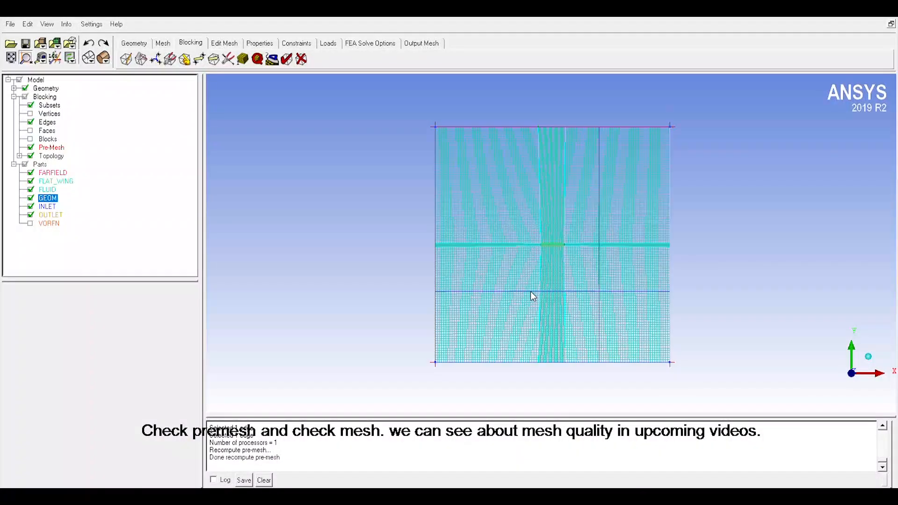
scroll(531, 292, up, 4)
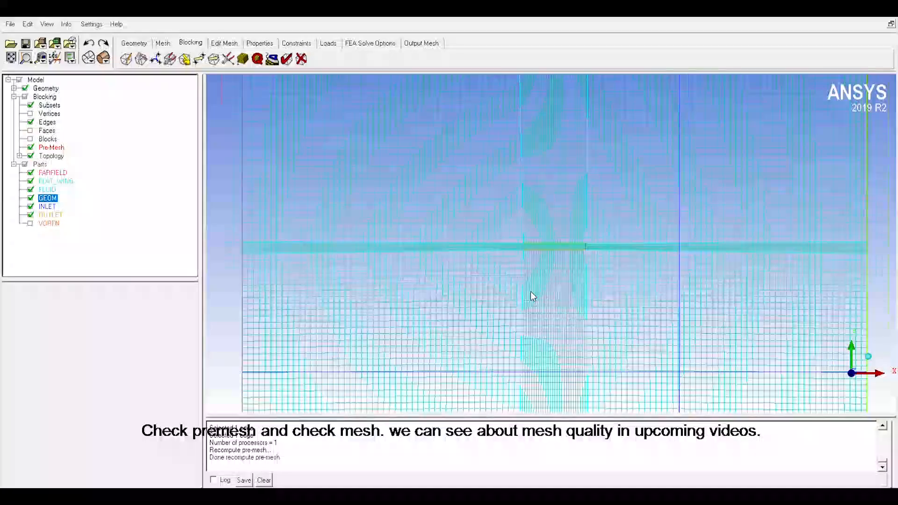
scroll(531, 292, up, 4)
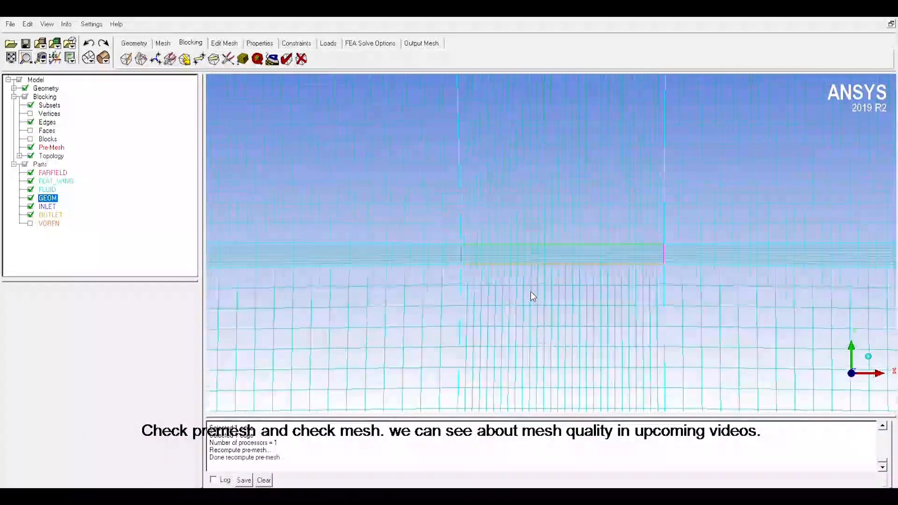
scroll(530, 295, up, 1)
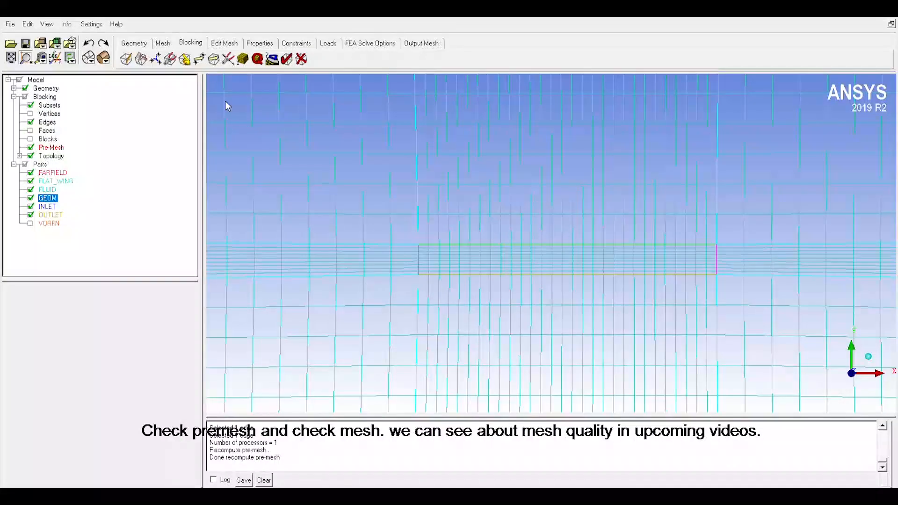
click(302, 59)
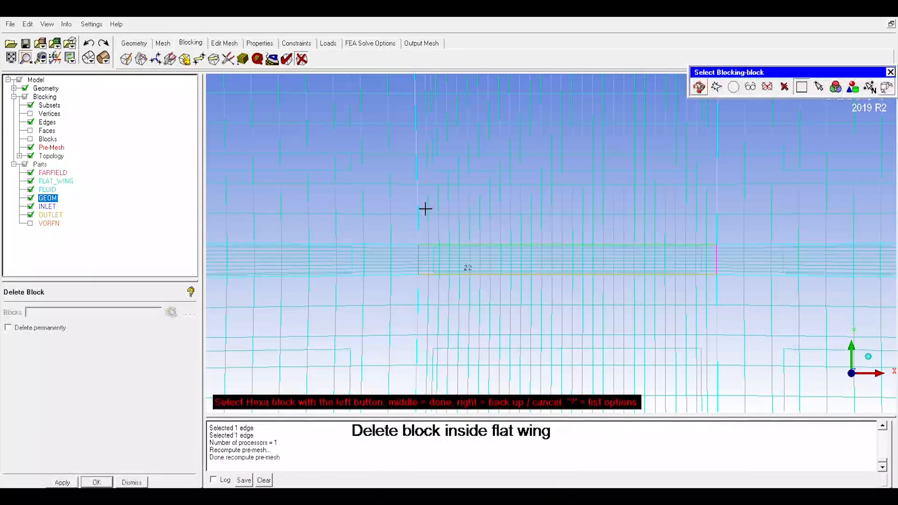
scroll(444, 265, down, 1)
click(444, 265)
middle_click(460, 259)
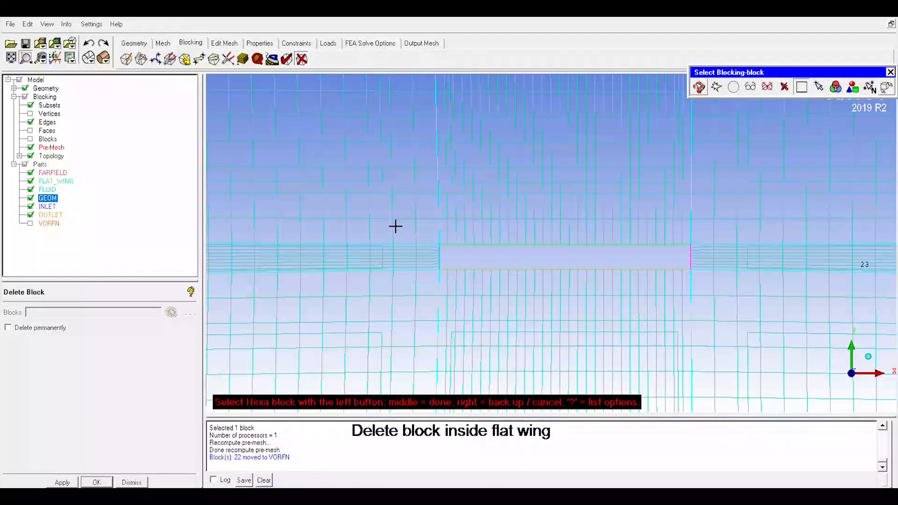
Step: Set up the mesh output with ANSYS Fluent as the output solver and apply it
click(420, 43)
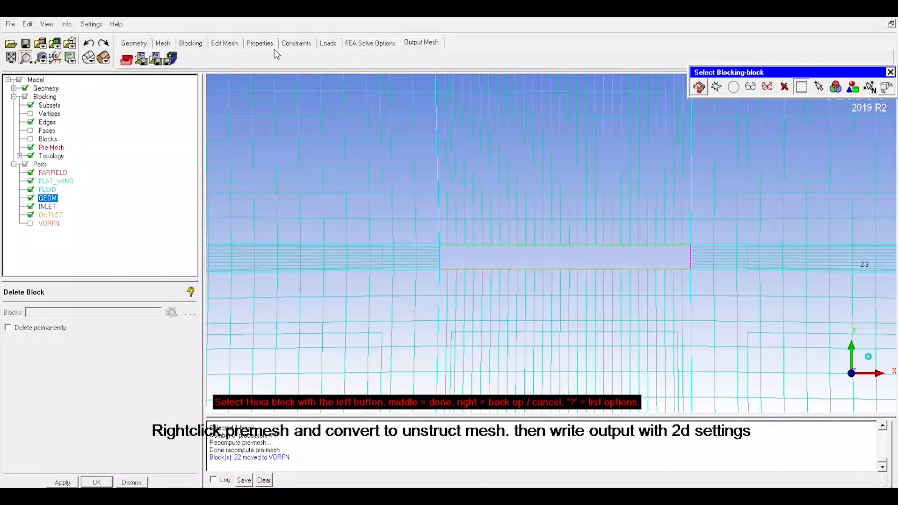
click(122, 59)
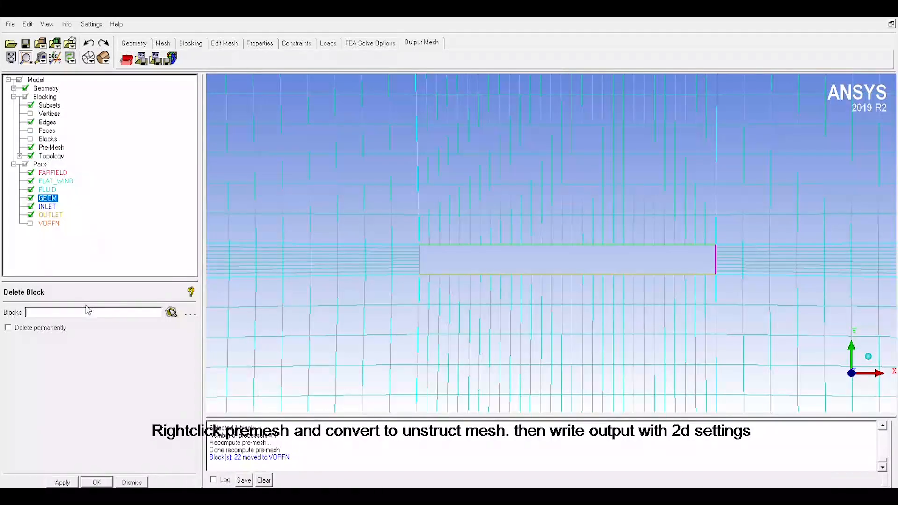
click(126, 60)
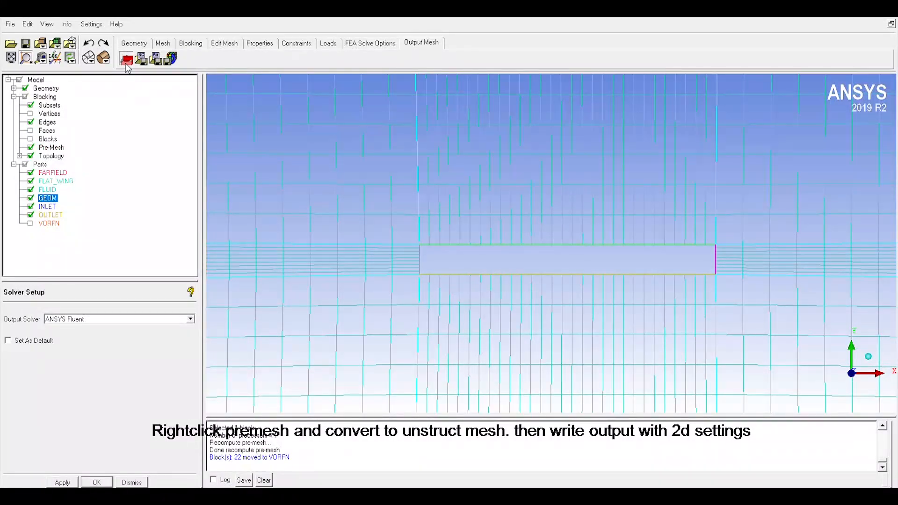
click(63, 483)
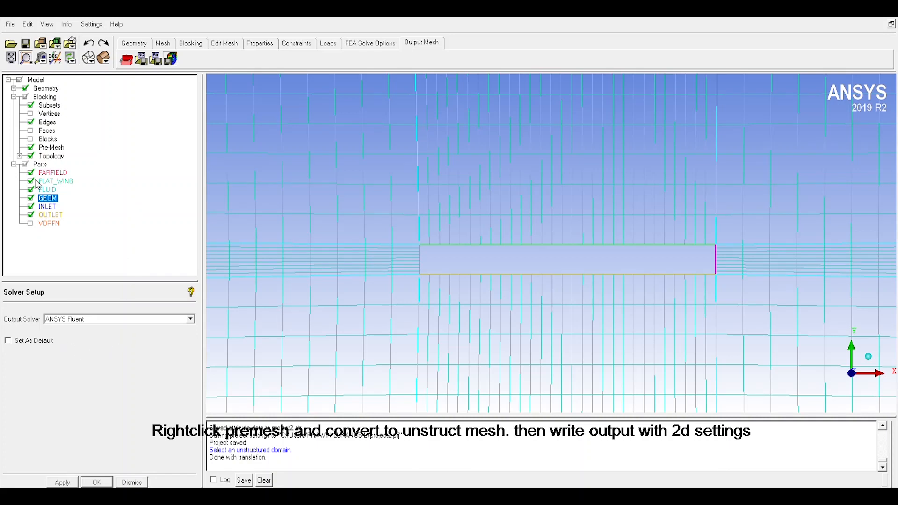
scroll(384, 232, down, 6)
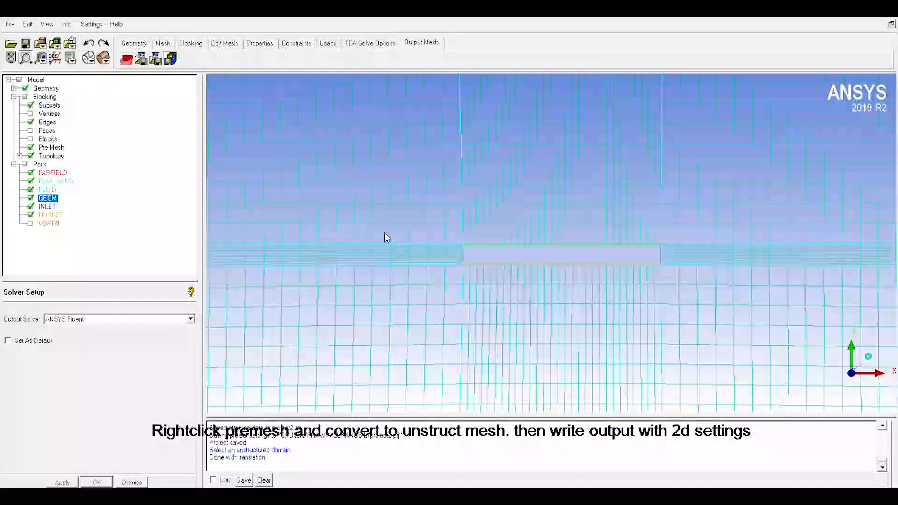
scroll(385, 232, down, 5)
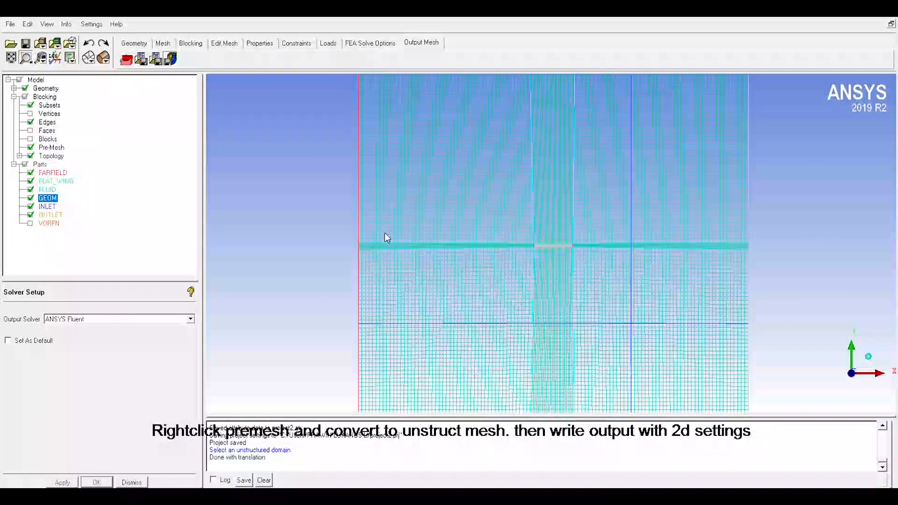
Step: Convert the pre-mesh to an unstructured mesh and inspect the mesh around the flat plate
scroll(385, 236, down, 2)
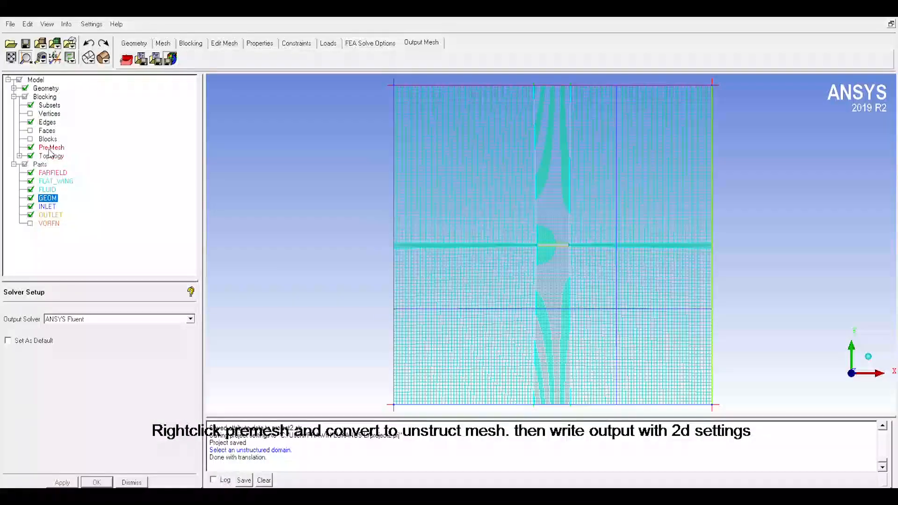
click(114, 269)
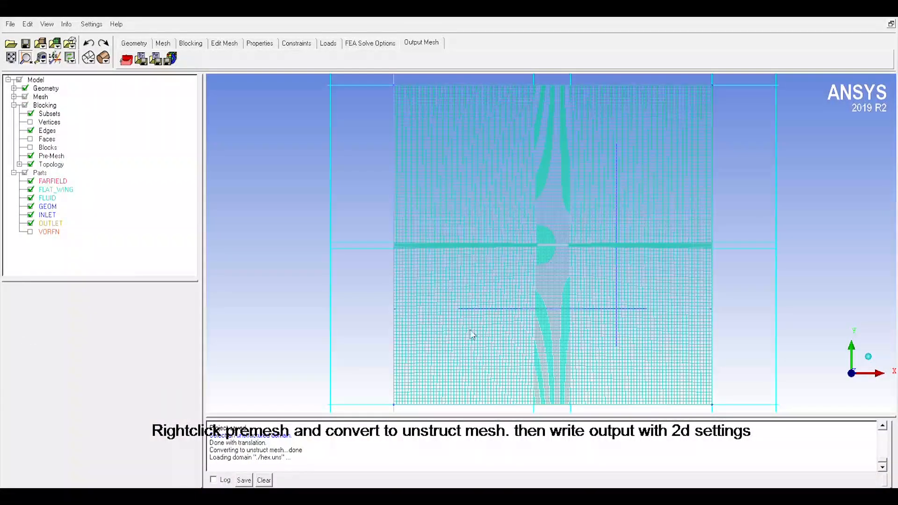
scroll(462, 320, up, 5)
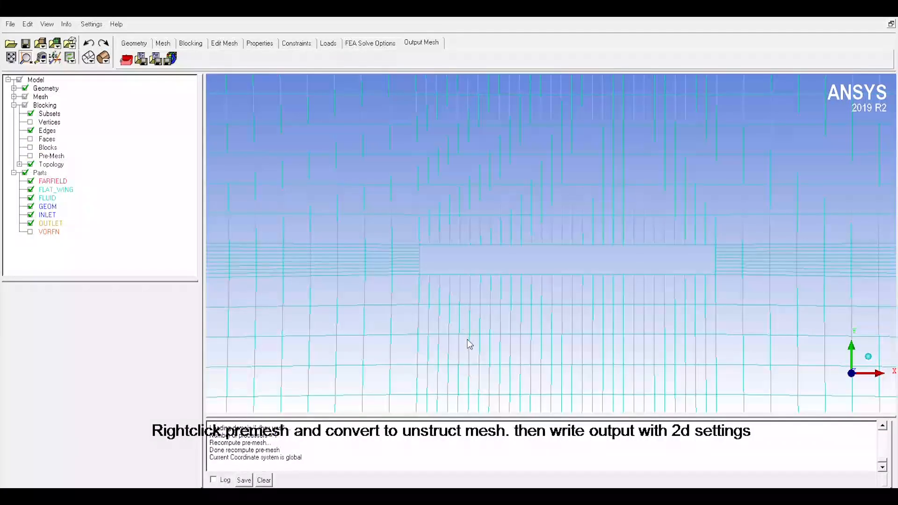
scroll(469, 344, down, 6)
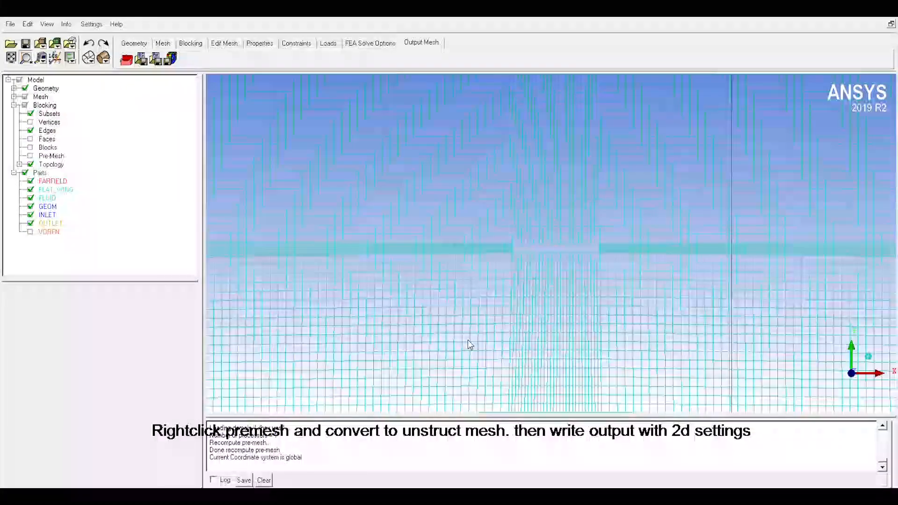
scroll(469, 344, down, 6)
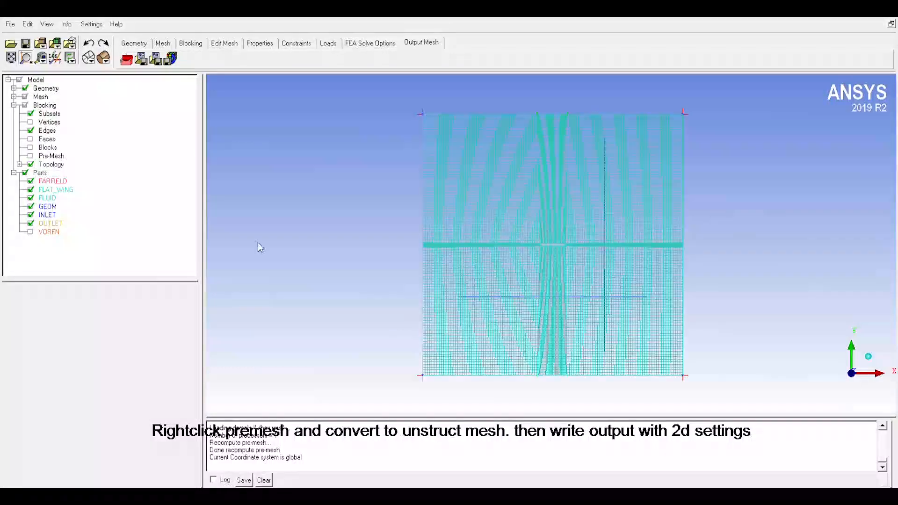
Step: Reapply ANSYS Fluent as the output solver for the converted unstructured mesh
click(127, 60)
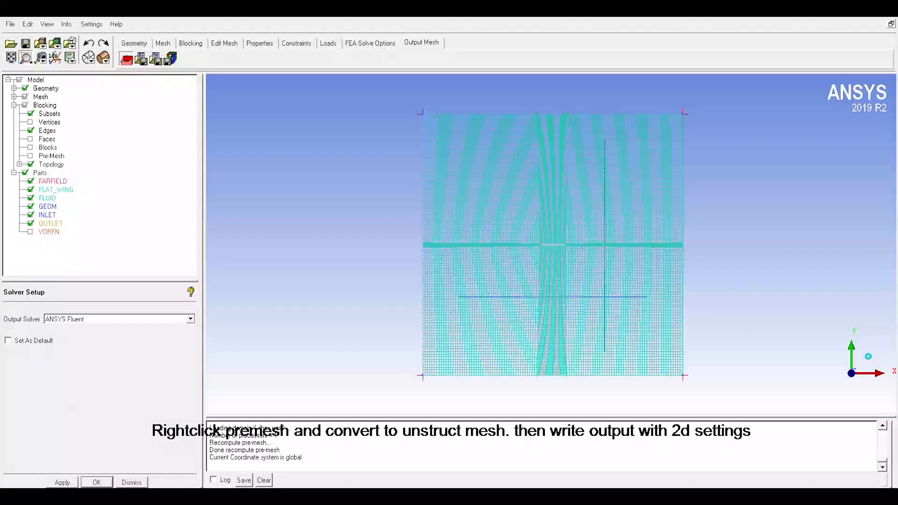
click(63, 483)
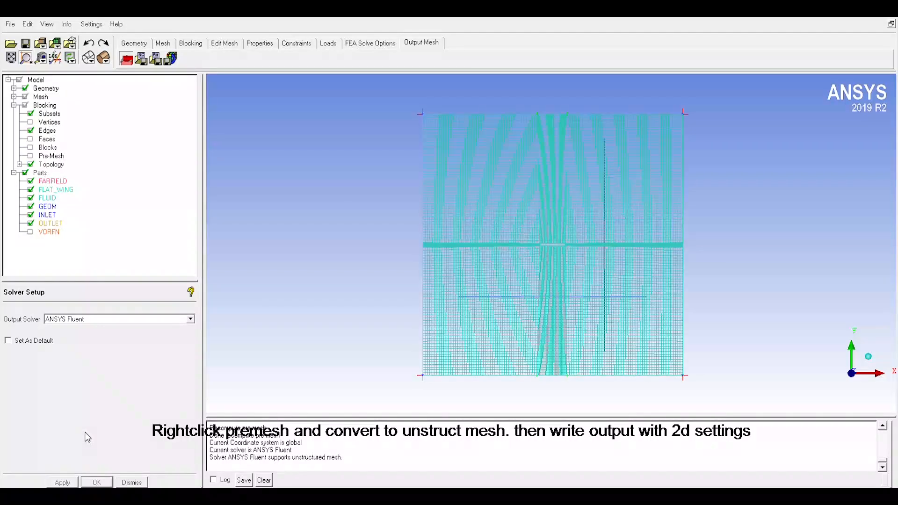